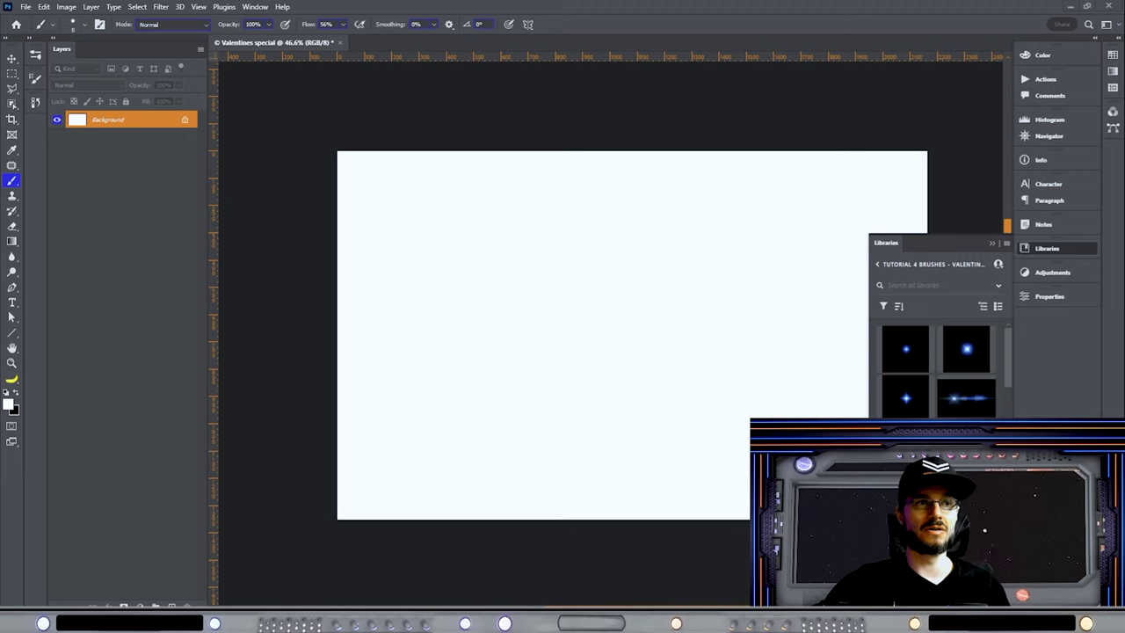
Step: Close the floating brush library and fill the Valentines special Background with black
left_click(971, 273)
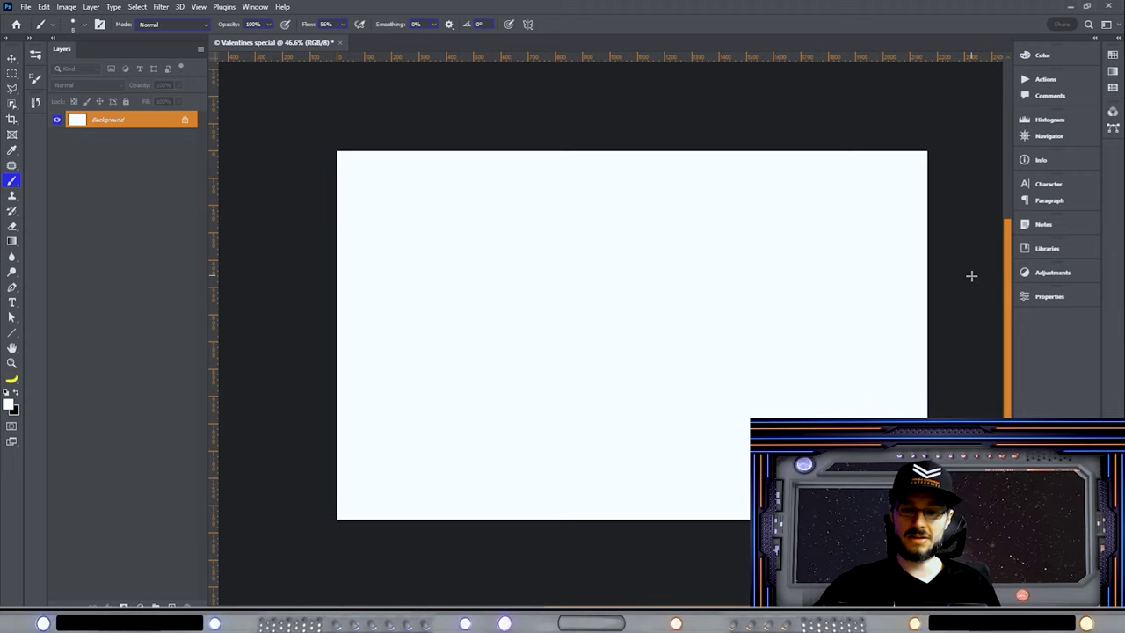
scroll(339, 261, "right", 1)
scroll(578, 314, "right", 2)
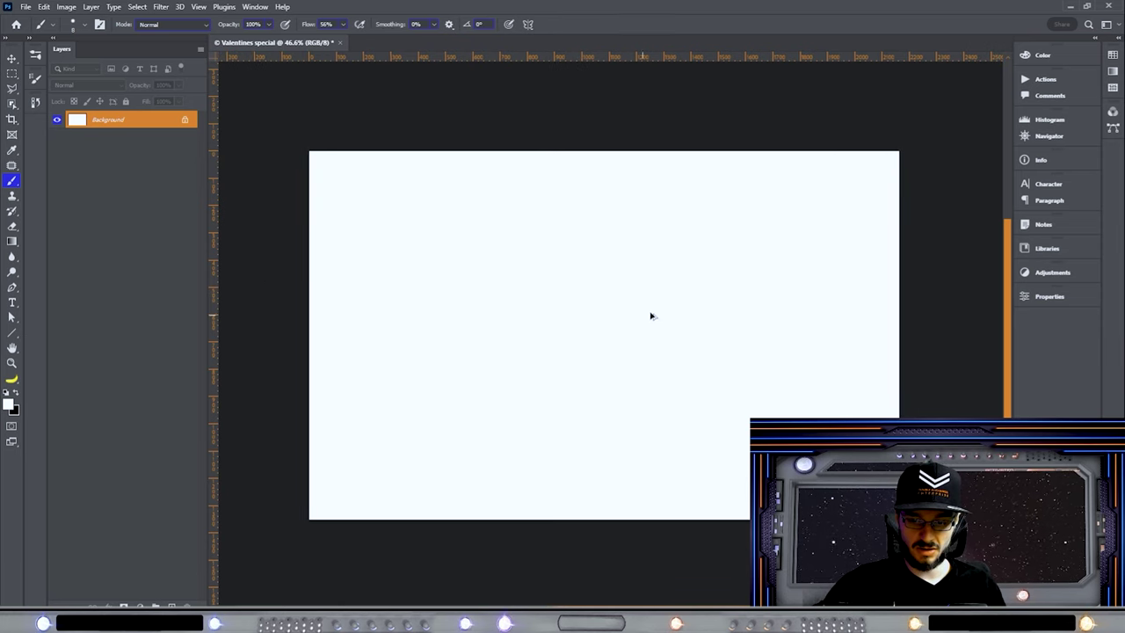
scroll(652, 314, "up", 1)
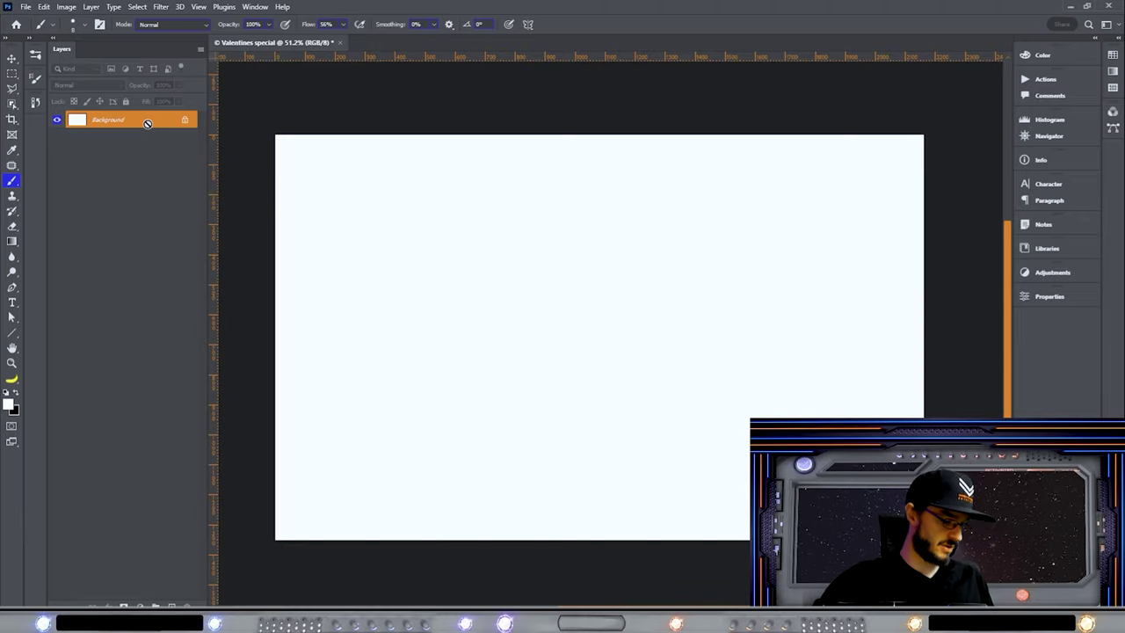
key("ctrl+BackSpace")
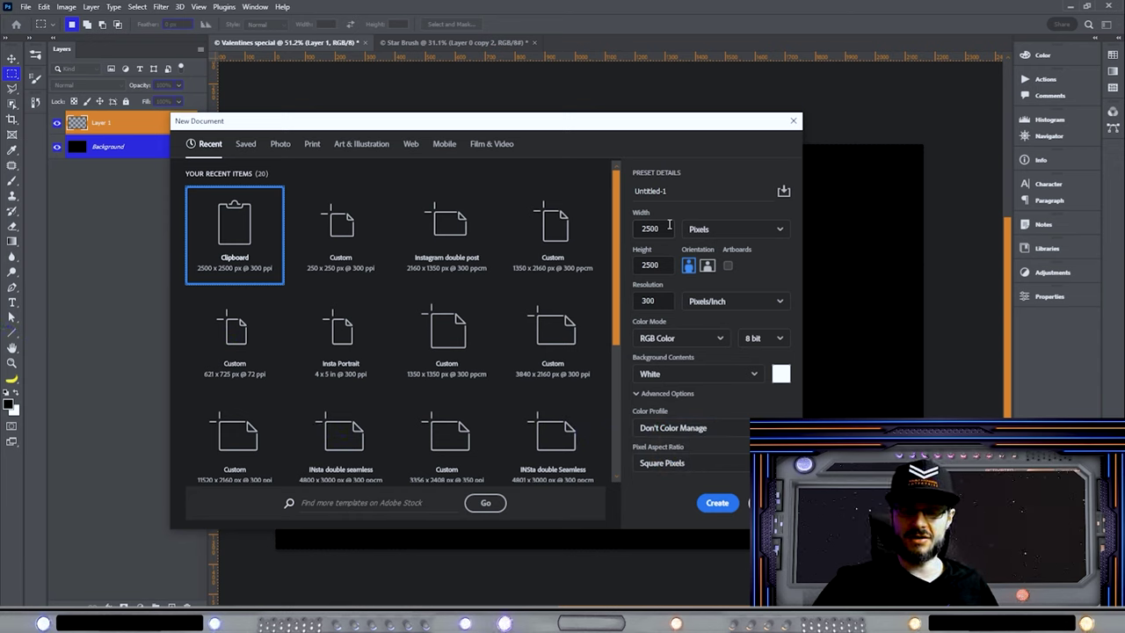
Step: Keep the 2500 × 2500 px size, name the new document 'sTAR', and create it
double_click(659, 231)
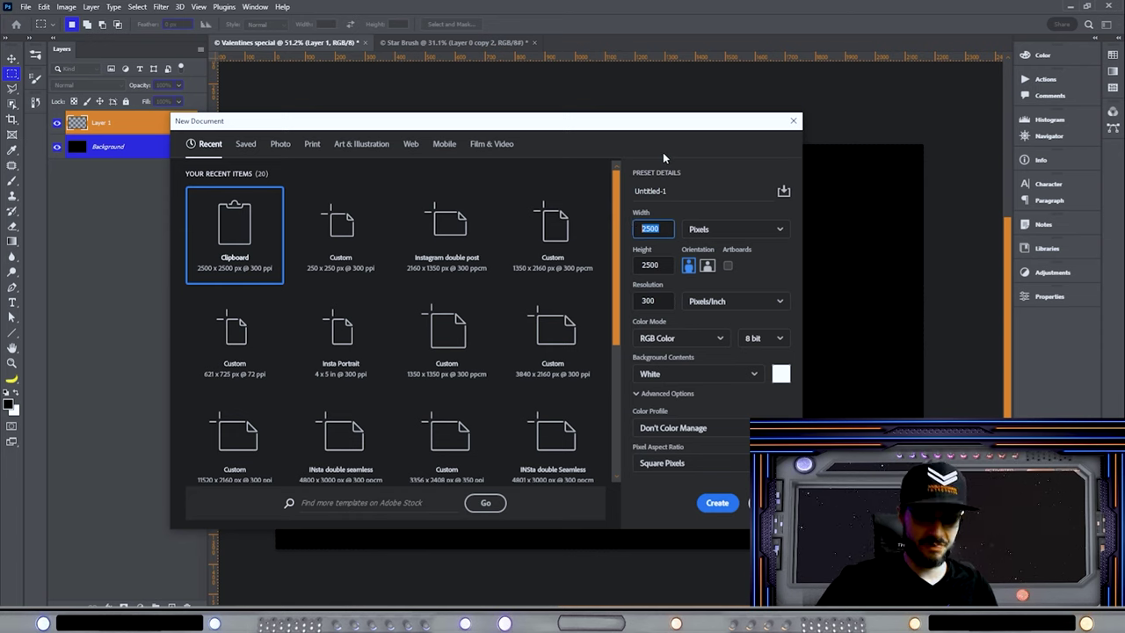
left_click(710, 191)
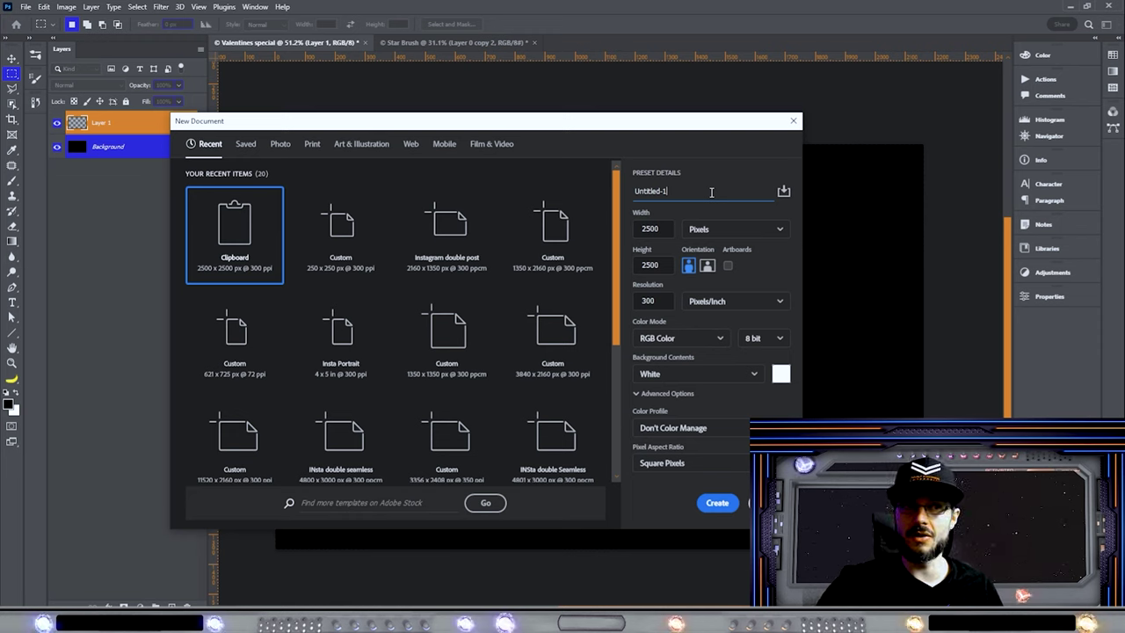
key("ctrl+a")
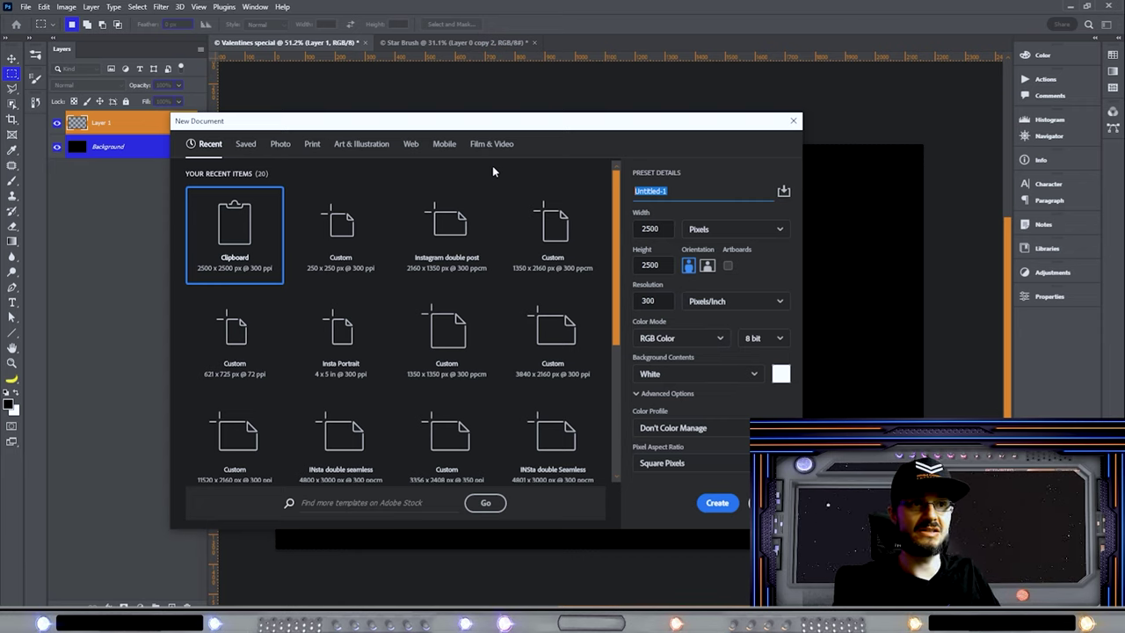
type("sTAR brUSH")
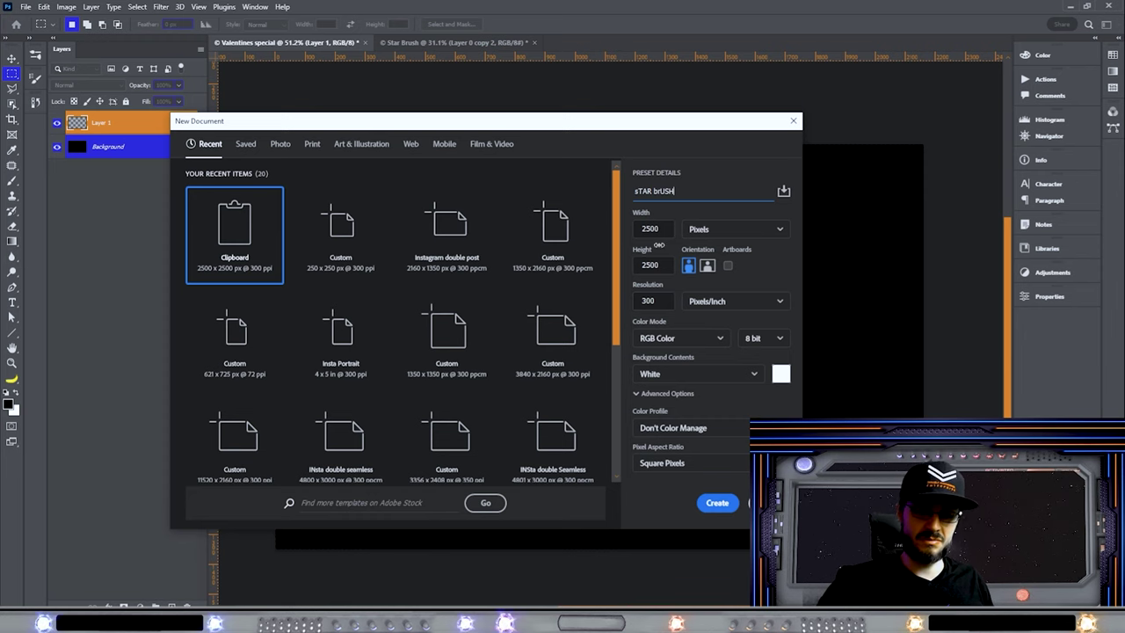
left_click(717, 502)
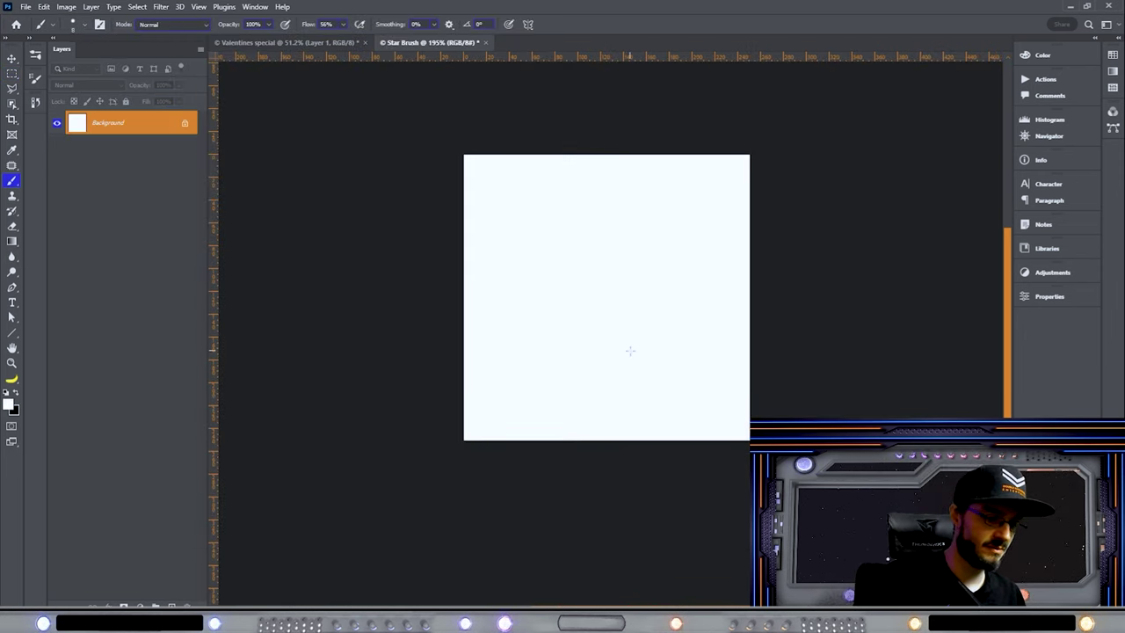
Step: Set black as the paint colour and dab a dark soft spot at the canvas centre
left_click(17, 395)
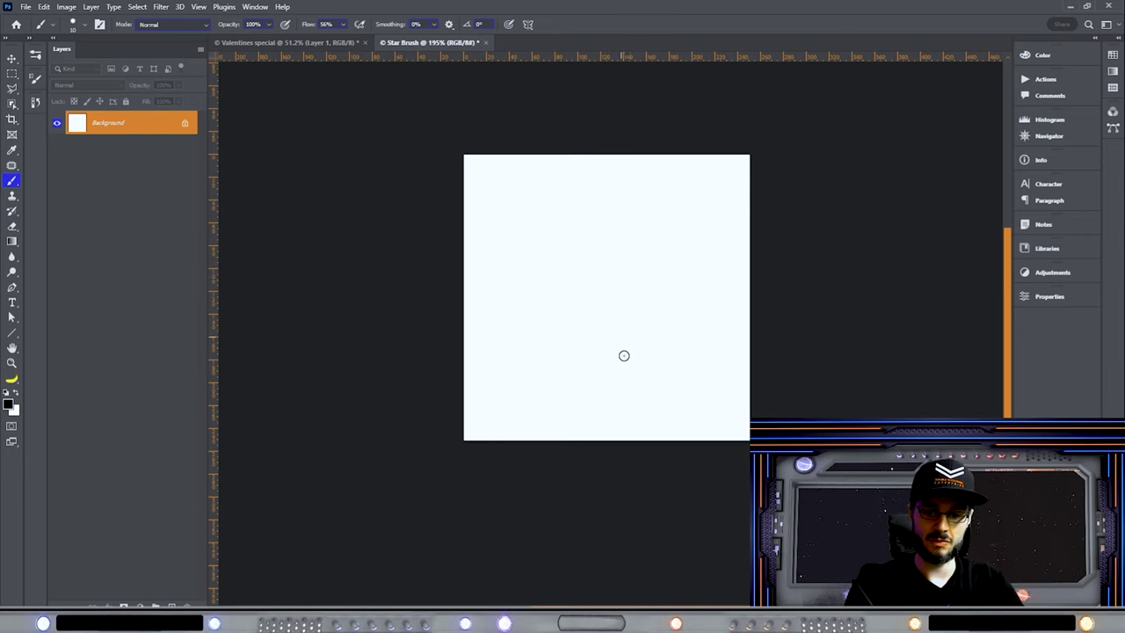
key("bracketright")
key("bracketright")
key("bracketright")
key("bracketright")
key("bracketright")
key("bracketright")
key("bracketright")
key("bracketright")
key("bracketright")
key("bracketright")
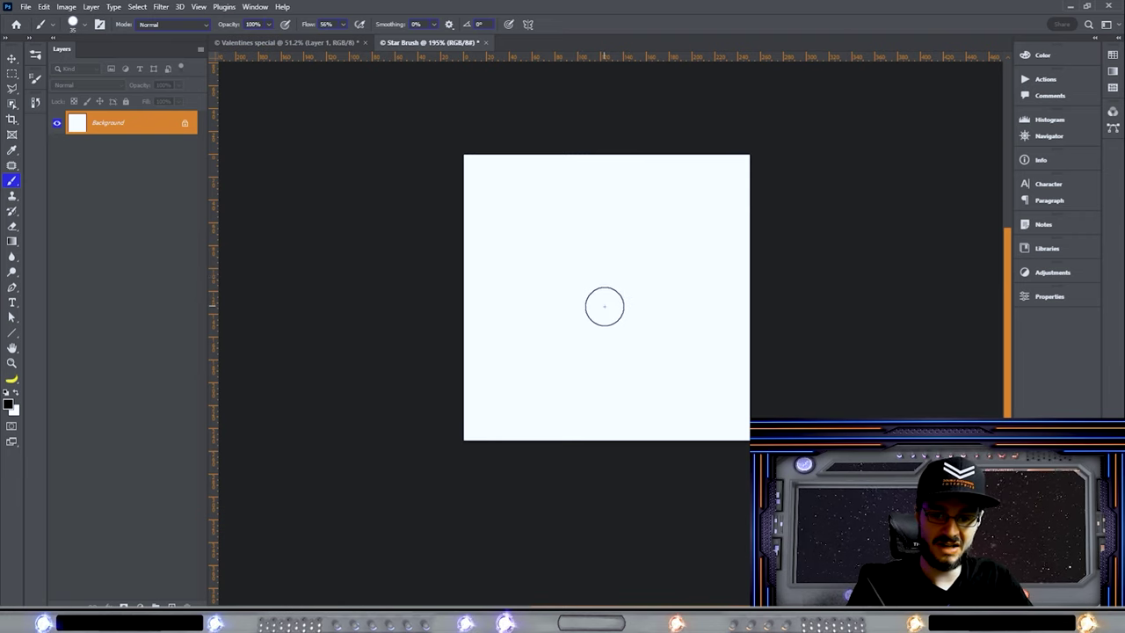
key("bracketright")
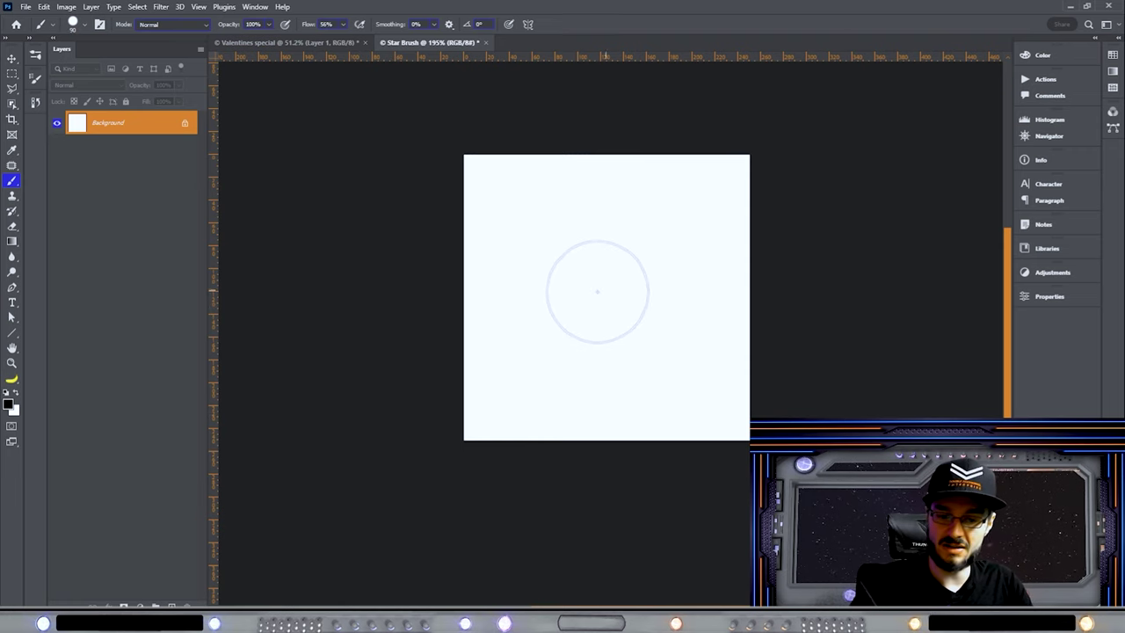
key("bracketleft")
key("bracketleft")
key("bracketleft")
Step: Shrink the brush to 30 px and paint dark straight rays outward from the centre
key("bracketleft")
key("bracketleft")
key("bracketleft")
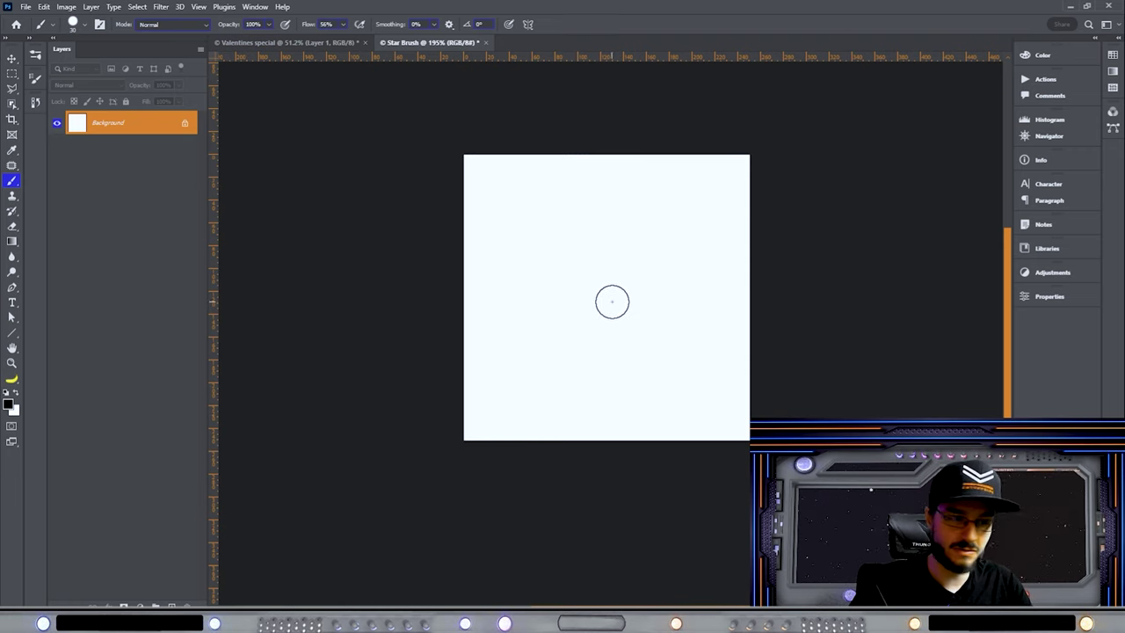
left_click(608, 297)
left_click(606, 298)
left_click(607, 297)
key("bracketleft")
key("bracketleft")
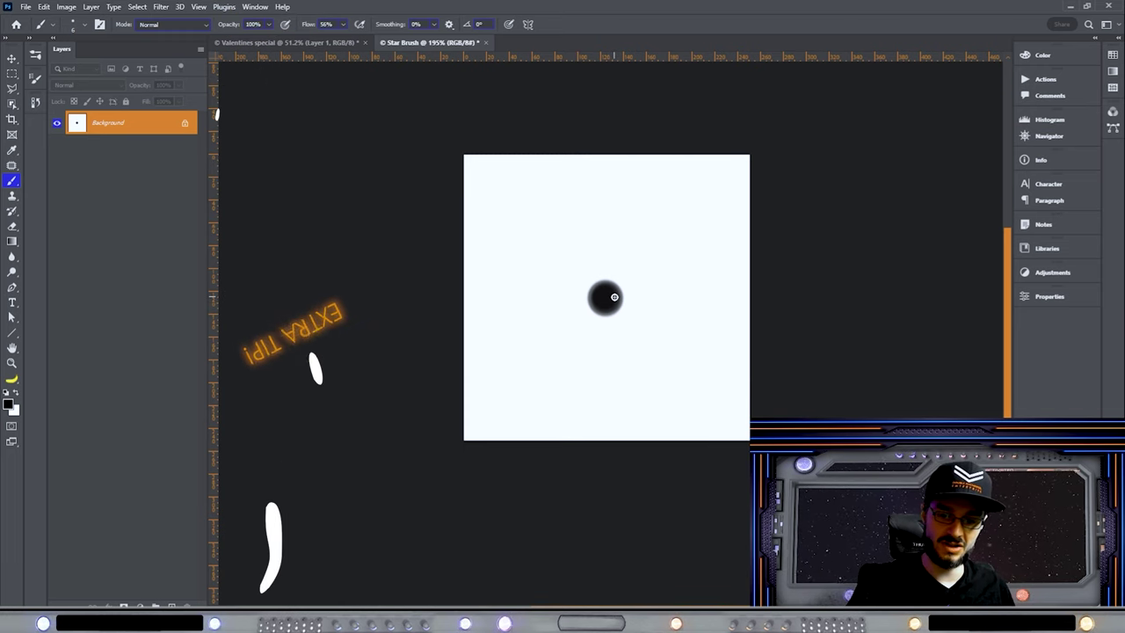
left_click(732, 299, "shift")
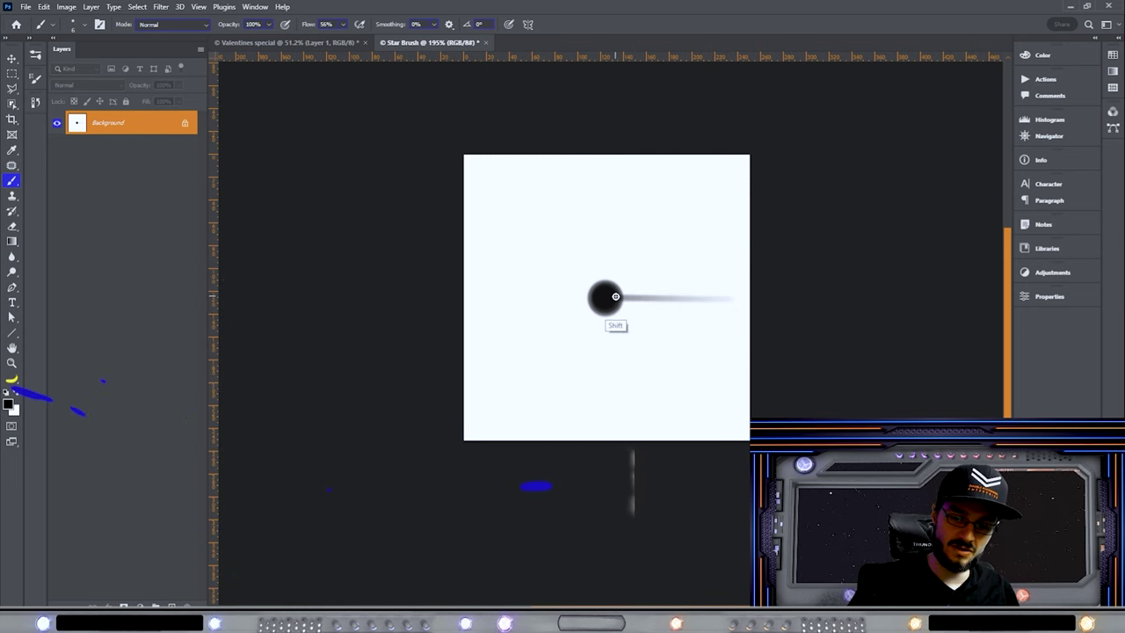
left_click(736, 299, "shift")
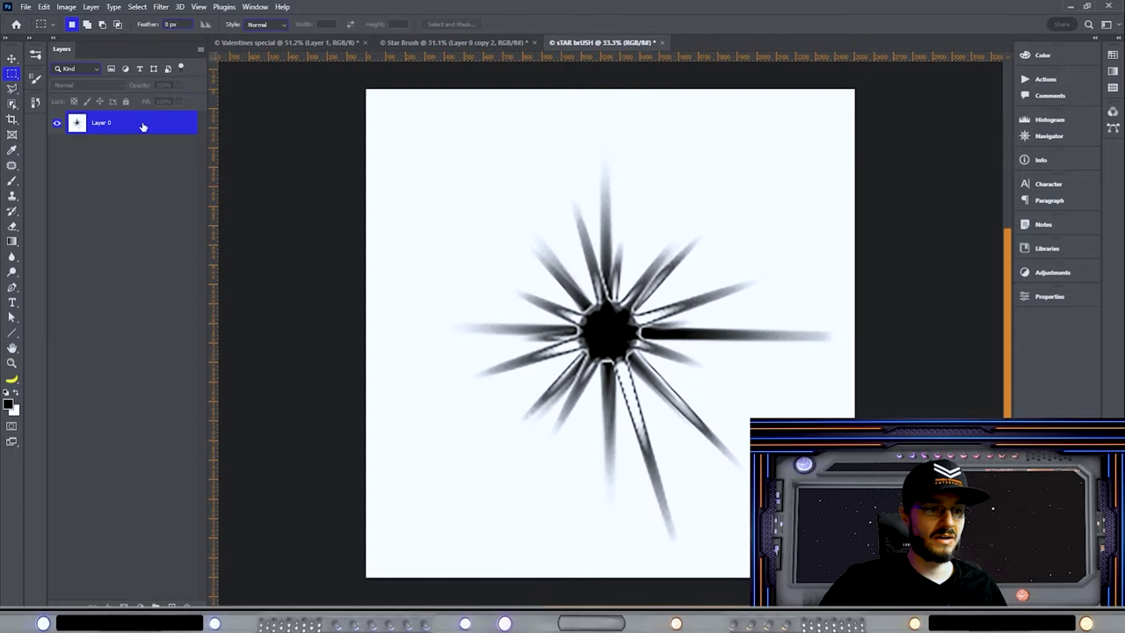
key("m")
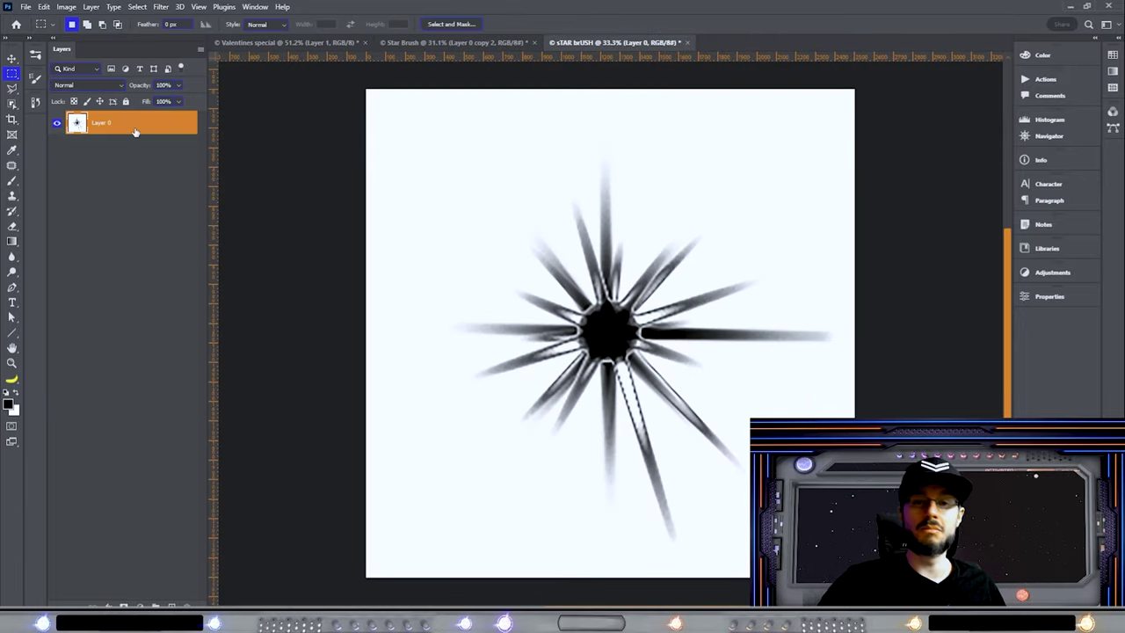
Step: Define the star image as a new brush preset named 'sTAR brUSH'
left_click(43, 6)
left_click(127, 325)
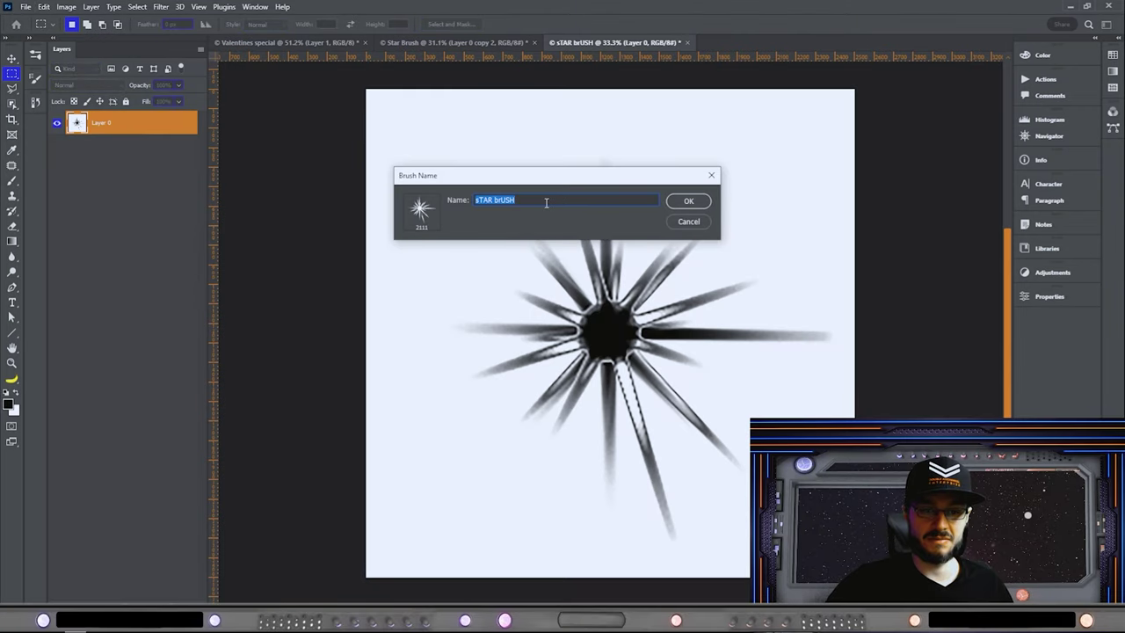
left_click(545, 202)
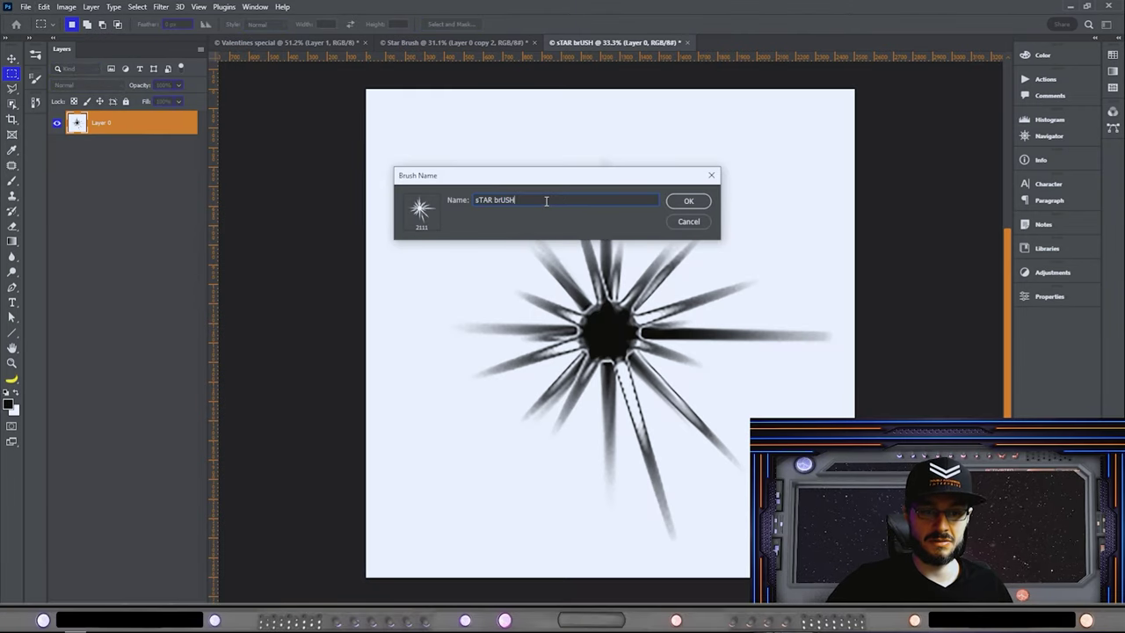
left_click(683, 200)
Step: Stamp test stars with the new brush at large and medium sizes across the canvas
left_click(516, 265)
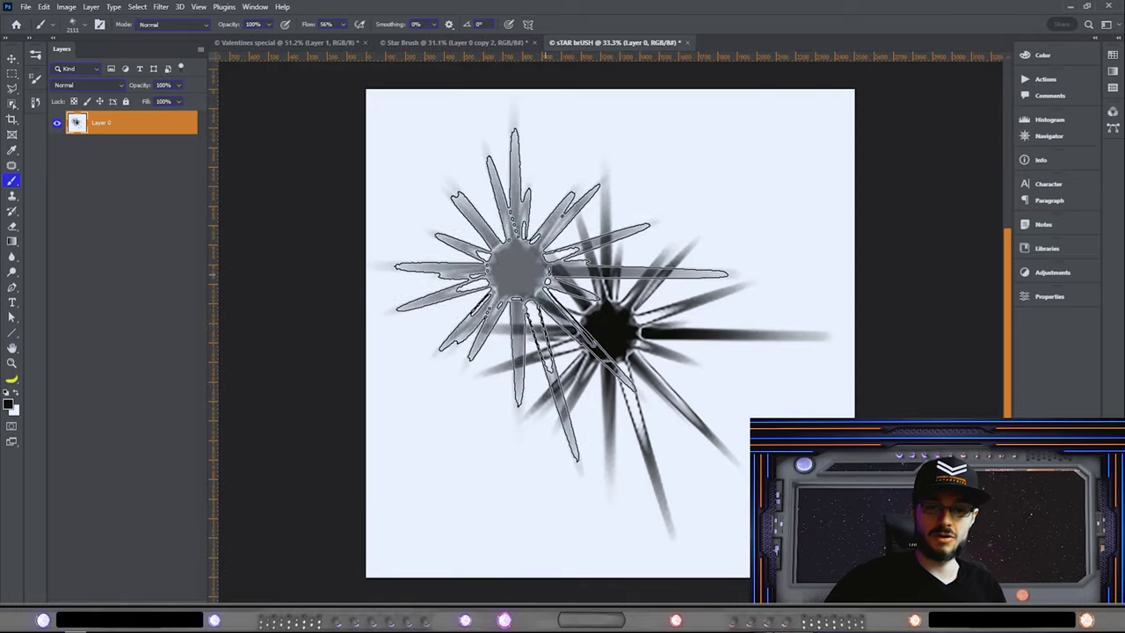
left_click(605, 337)
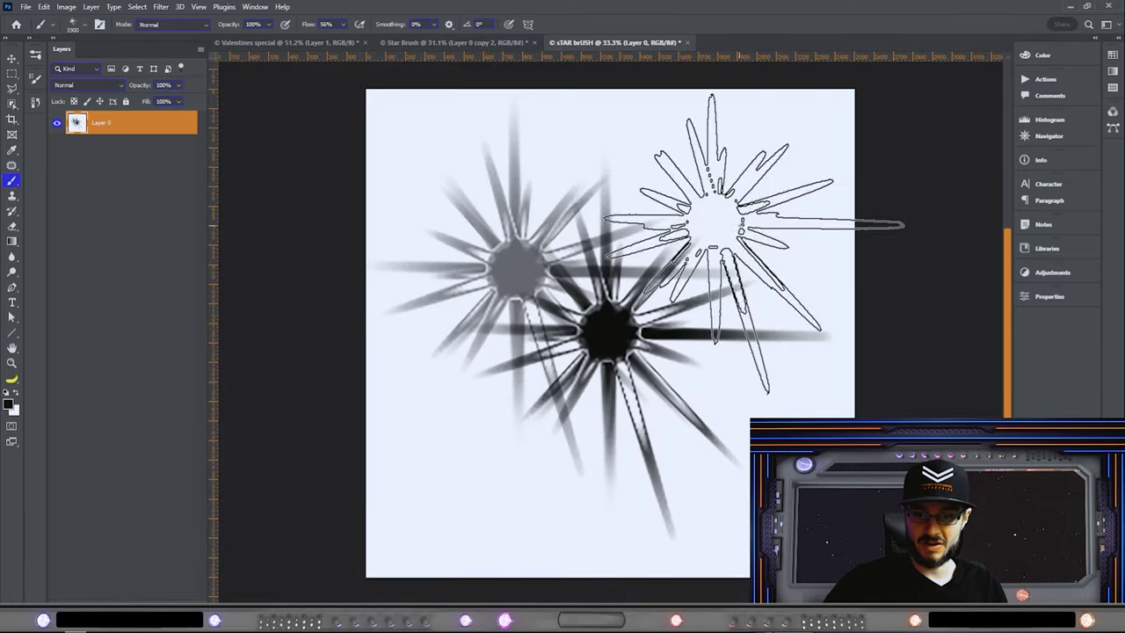
key("bracketleft")
key("bracketleft")
key("bracketleft")
key("bracketleft")
key("bracketleft")
key("bracketleft")
key("bracketleft")
key("bracketleft")
key("bracketleft")
left_click(745, 191)
left_click(727, 439)
Step: Stamp a cluster of small stars at lower left, then bring up the brush preset options
key("bracketleft")
key("bracketleft")
key("bracketleft")
key("bracketleft")
key("bracketleft")
key("bracketleft")
key("bracketleft")
key("bracketleft")
key("bracketleft")
key("bracketleft")
key("bracketleft")
key("bracketleft")
left_click(487, 450)
left_click(448, 500)
left_click(491, 515)
left_click(536, 504)
left_click(531, 531)
left_click(580, 504)
left_click(428, 437)
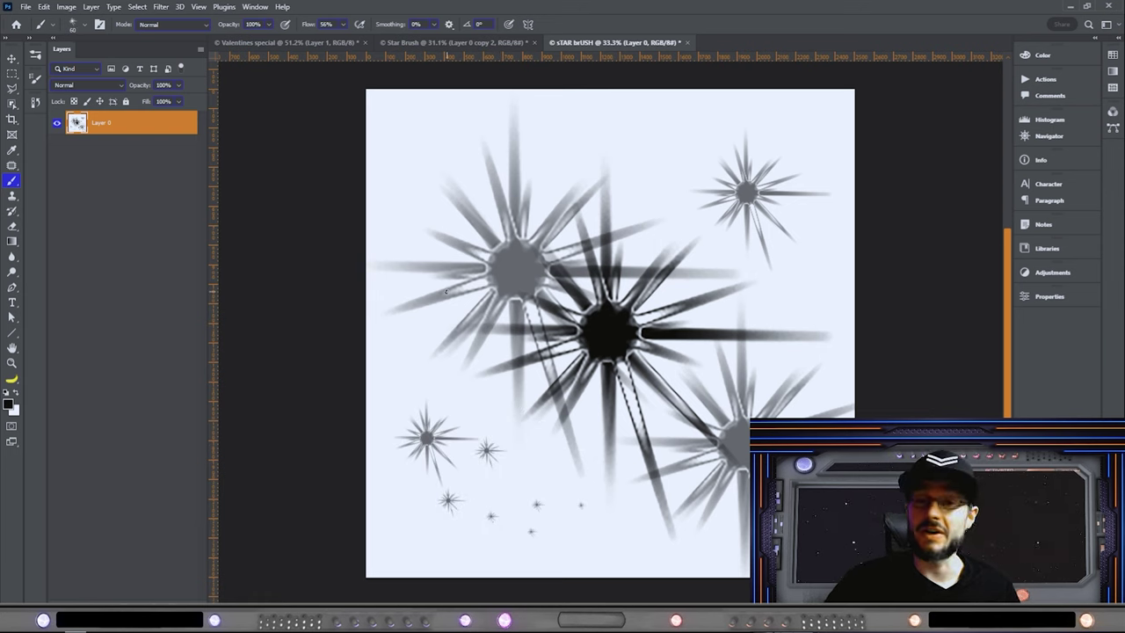
left_click(73, 24)
left_click(252, 47)
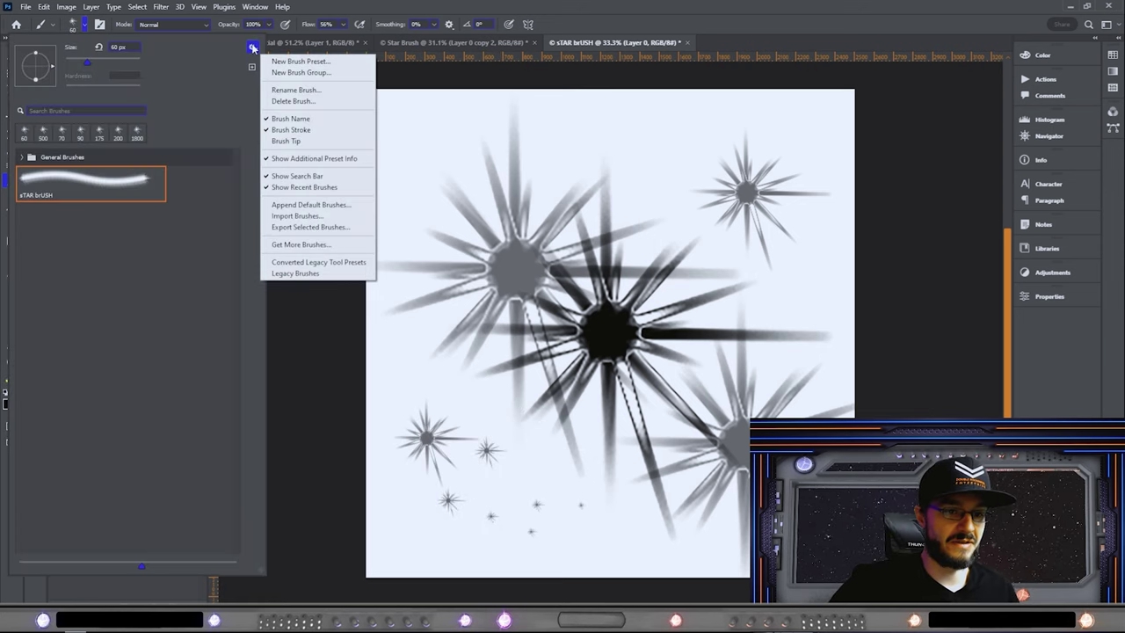
Step: Export the star brush as the file 'starbrush_BRIGHT' in the space brushes folder
left_click(357, 231)
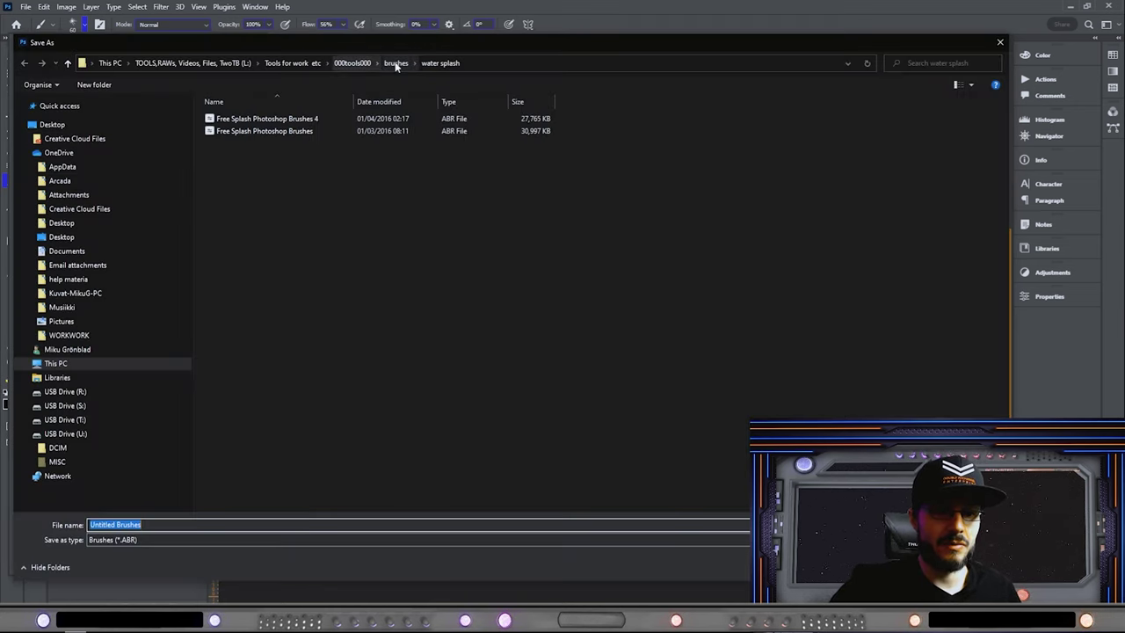
left_click(395, 64)
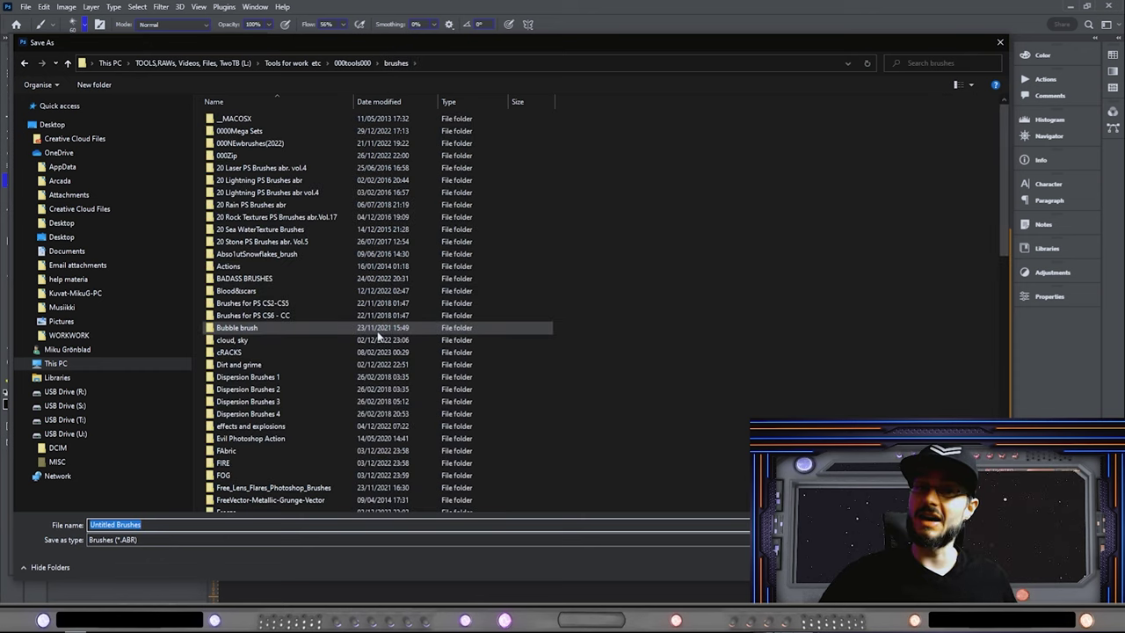
scroll(326, 230, "down", 13)
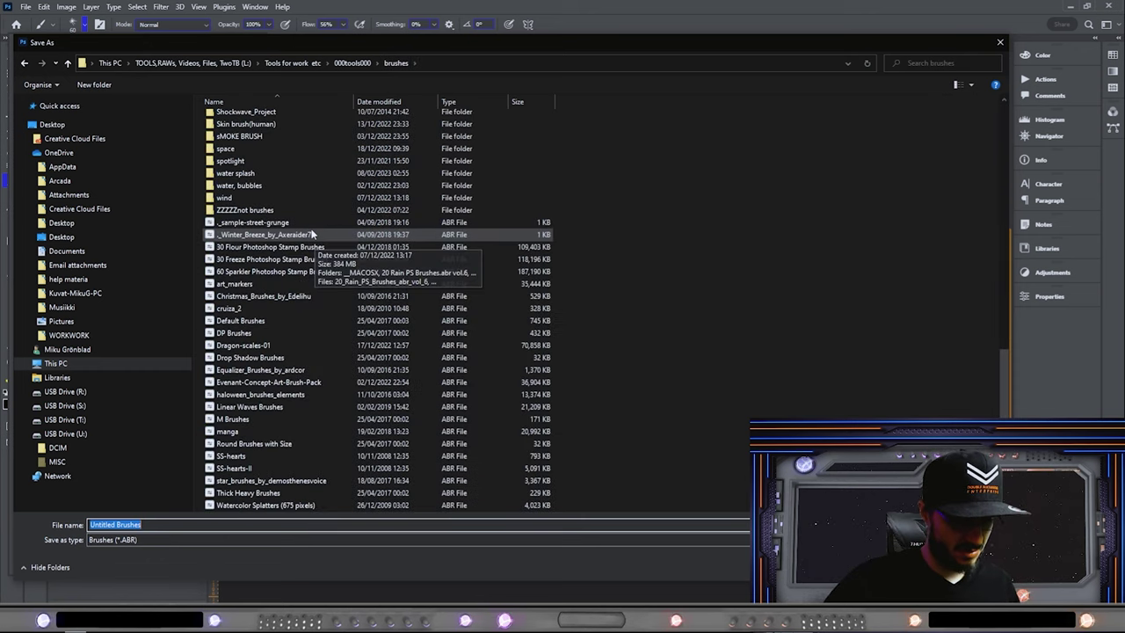
scroll(317, 229, "up", 3)
double_click(275, 263)
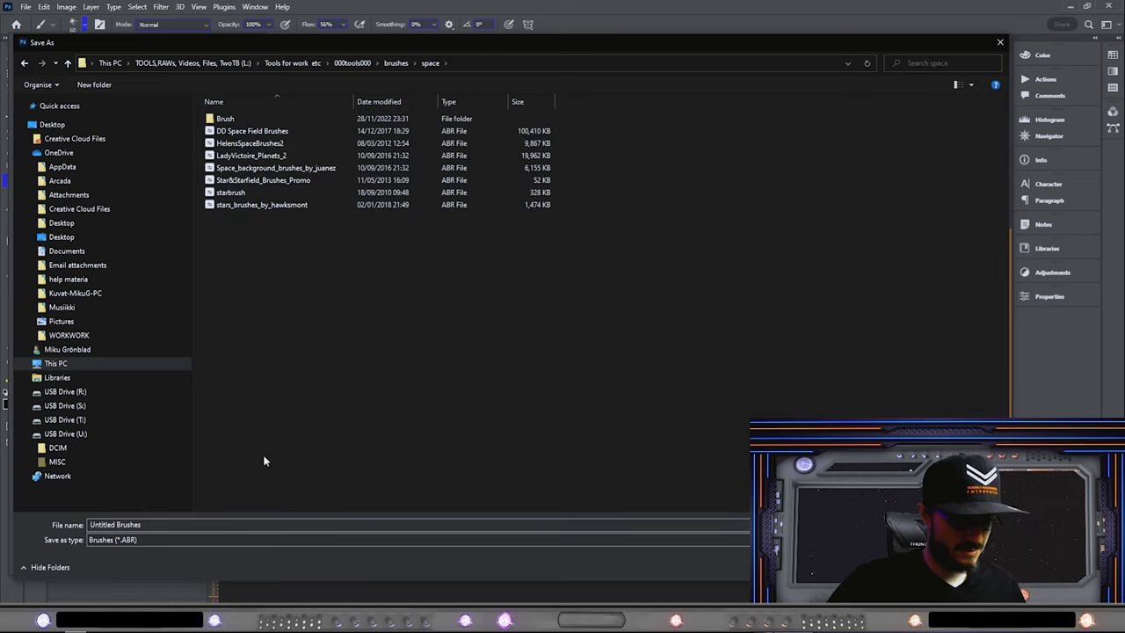
left_click(227, 197)
double_click(146, 526)
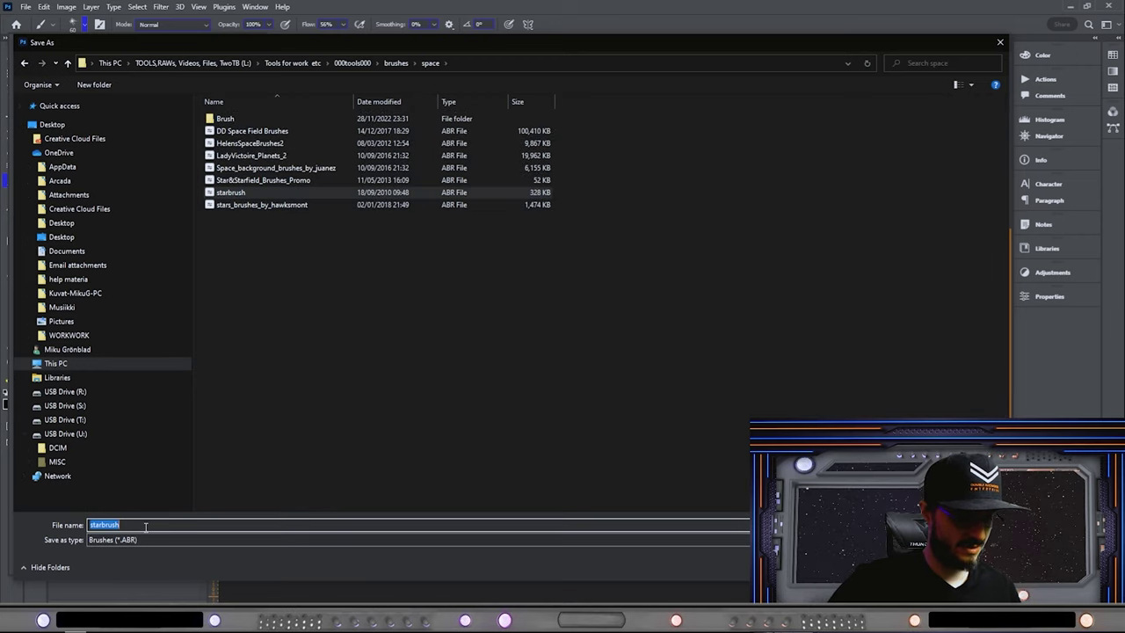
left_click(145, 526)
type("_BR")
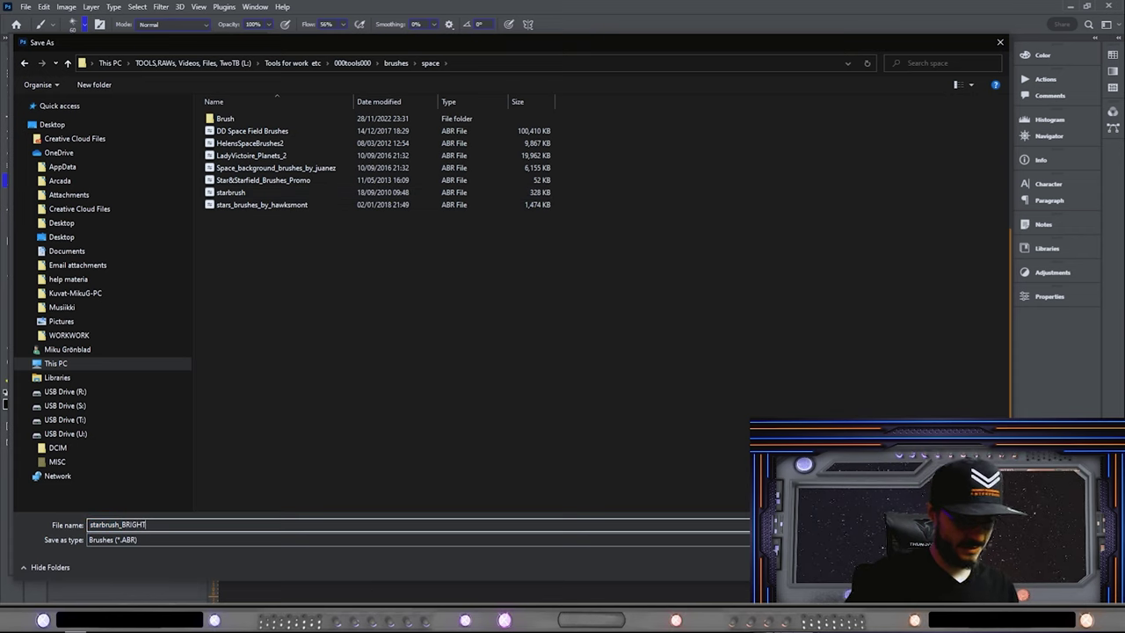
type("IGHT")
key("Return")
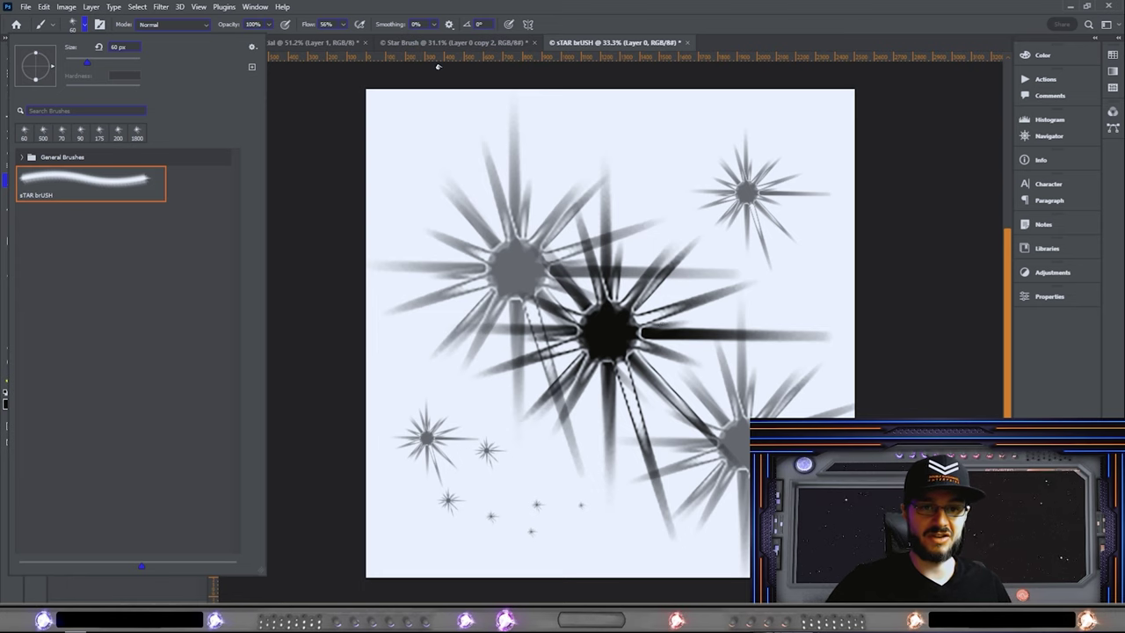
Step: Close the star brush document without saving changes
left_click(688, 43)
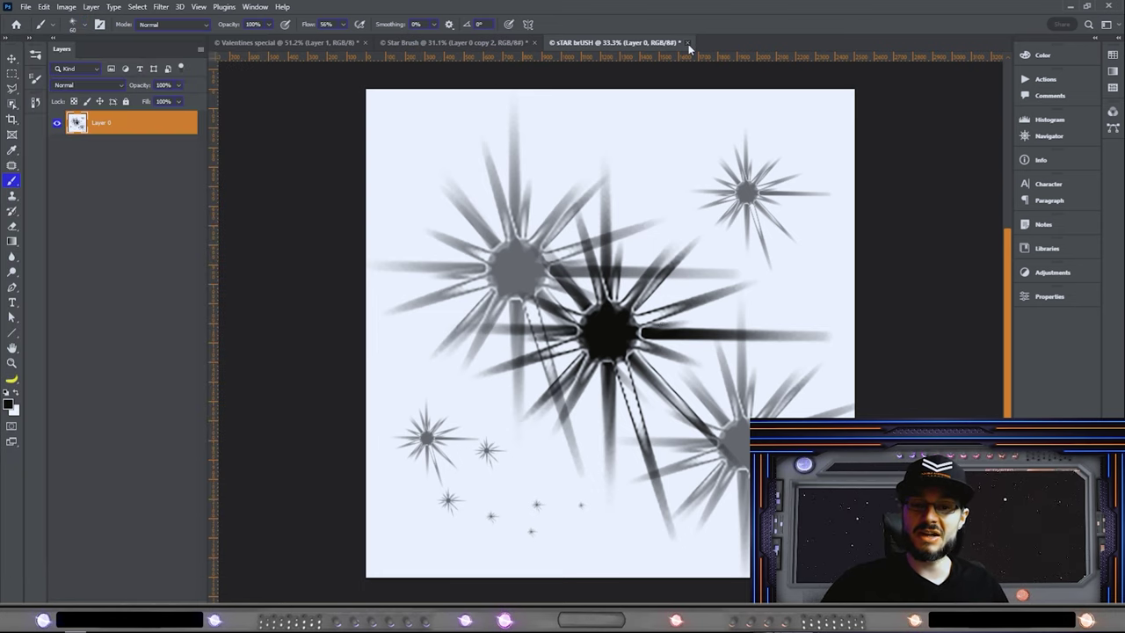
left_click(557, 232)
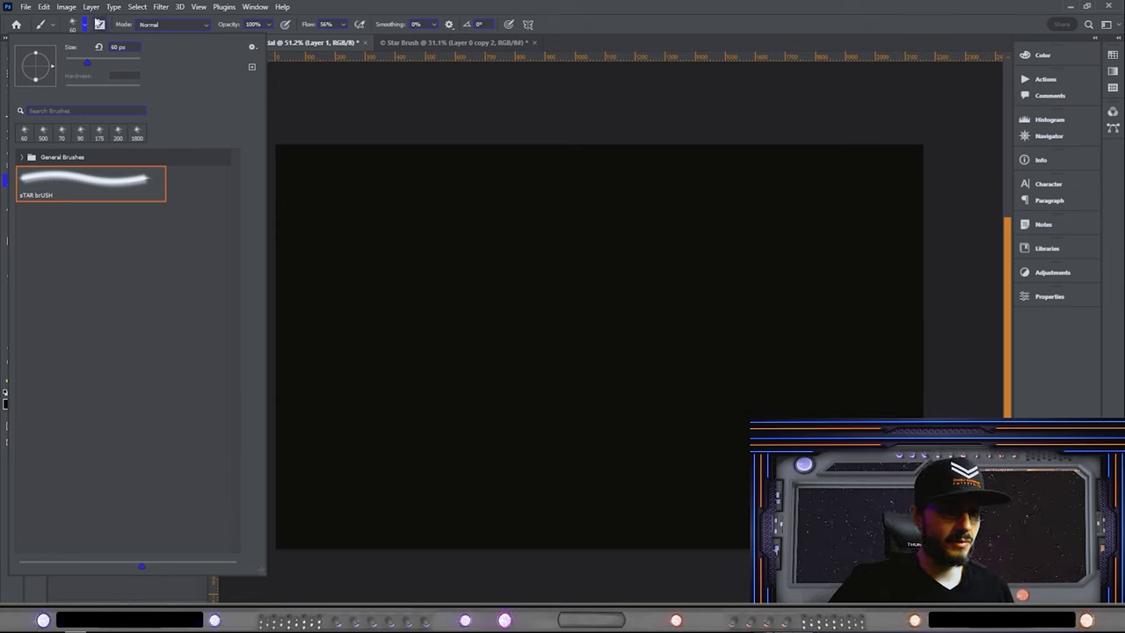
left_click(100, 26)
left_click(100, 26)
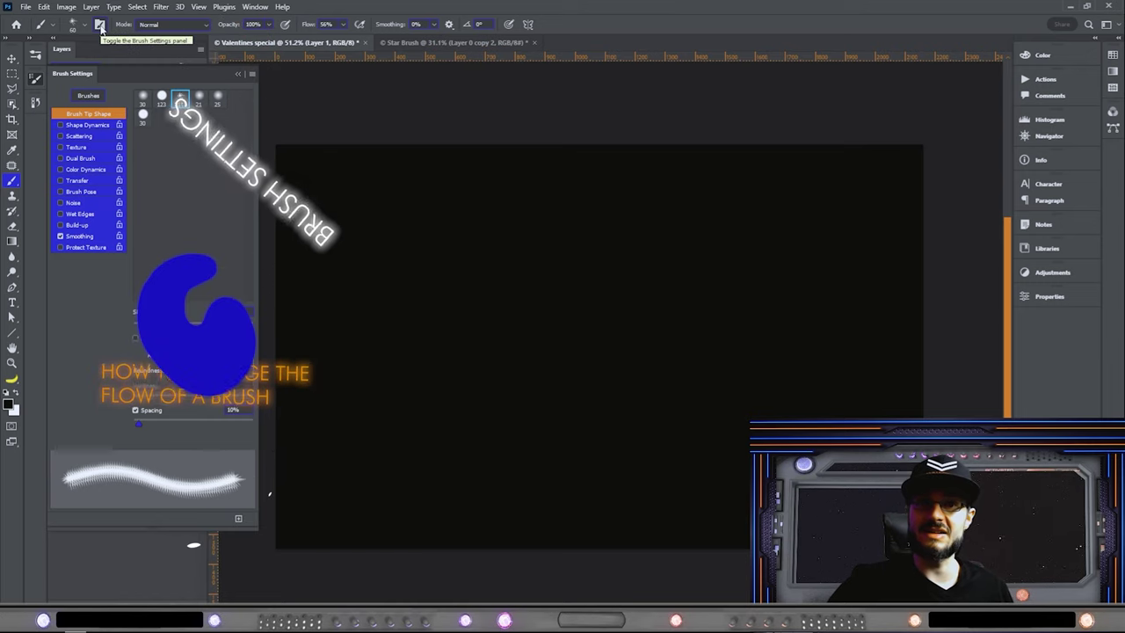
Step: Enable Shape Dynamics with 25% size jitter, 33% angle jitter and Flip X/Y jitter
left_click(75, 125)
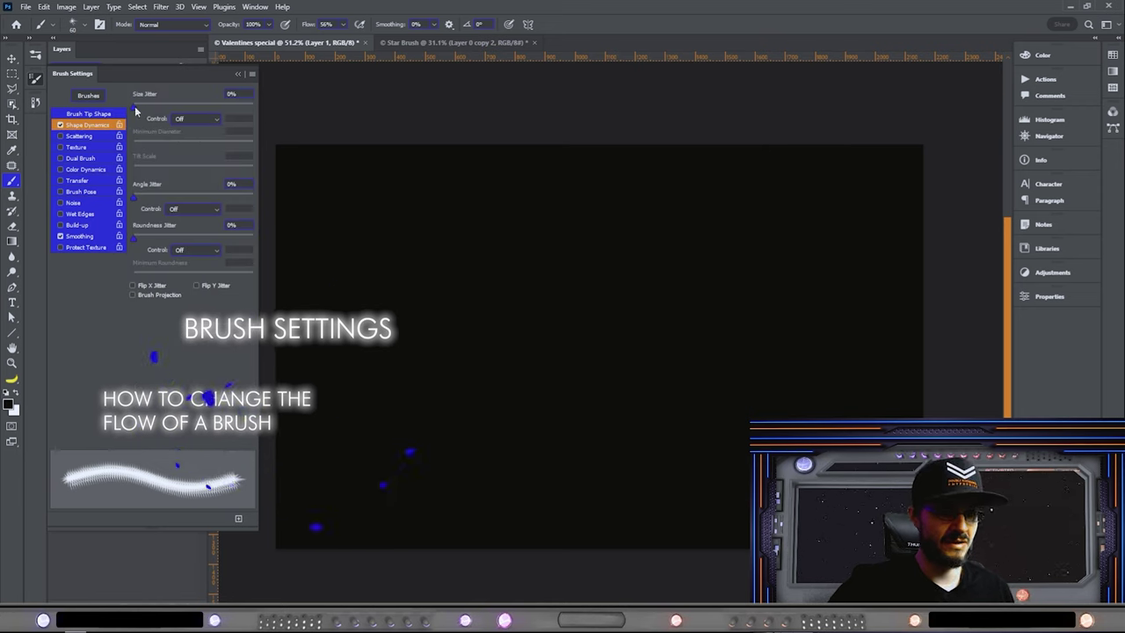
left_click_drag(133, 107, 162, 106)
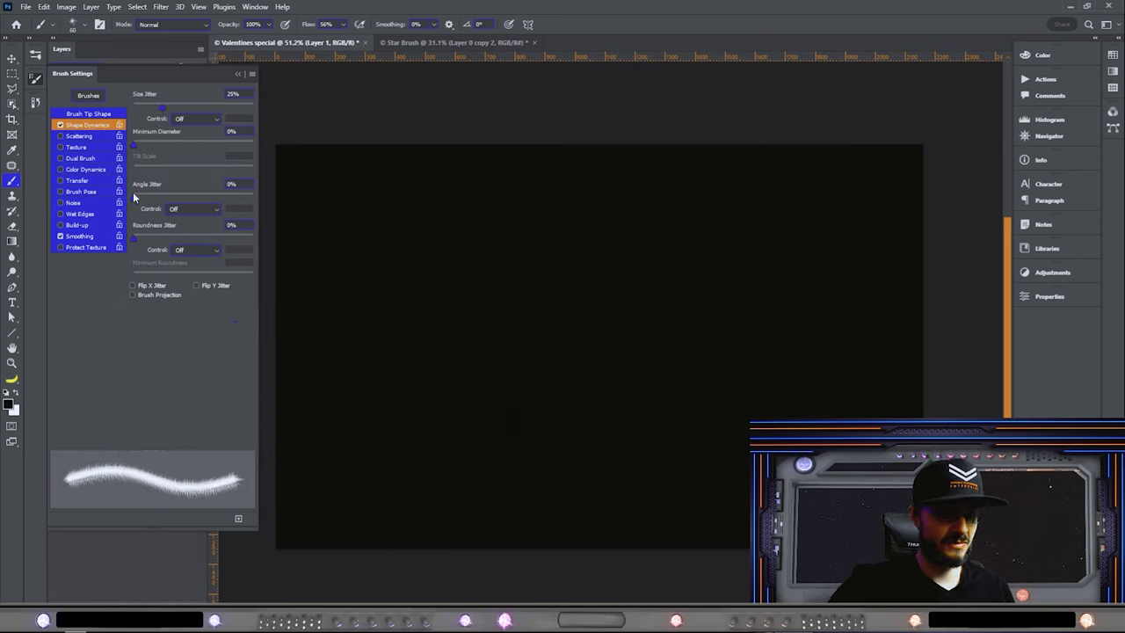
left_click_drag(133, 195, 173, 207)
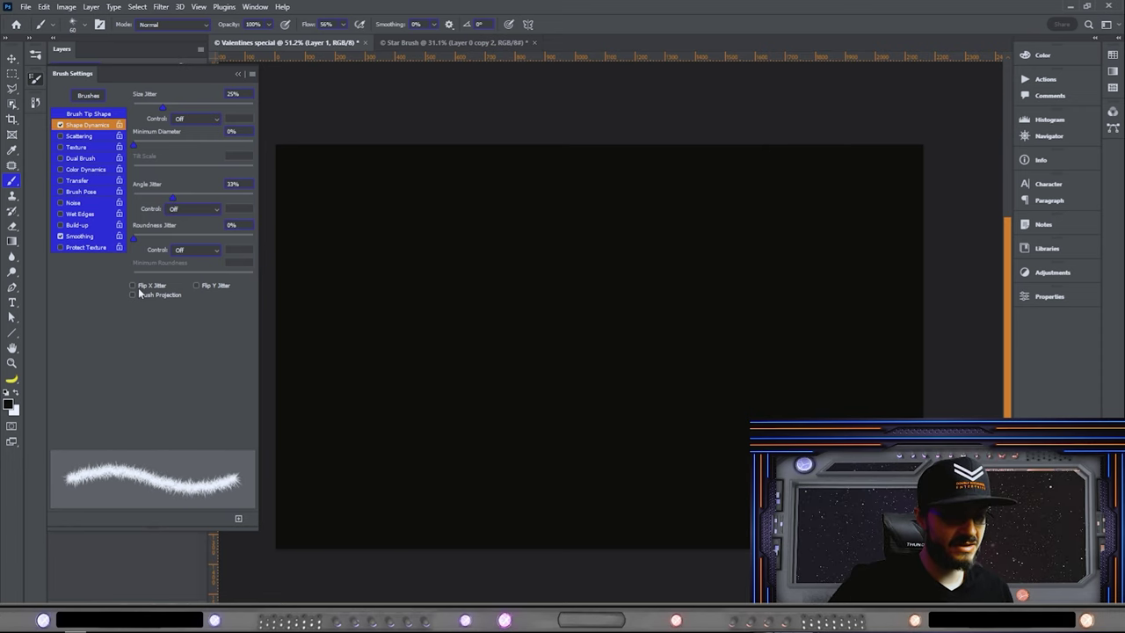
left_click(184, 285)
left_click(197, 286)
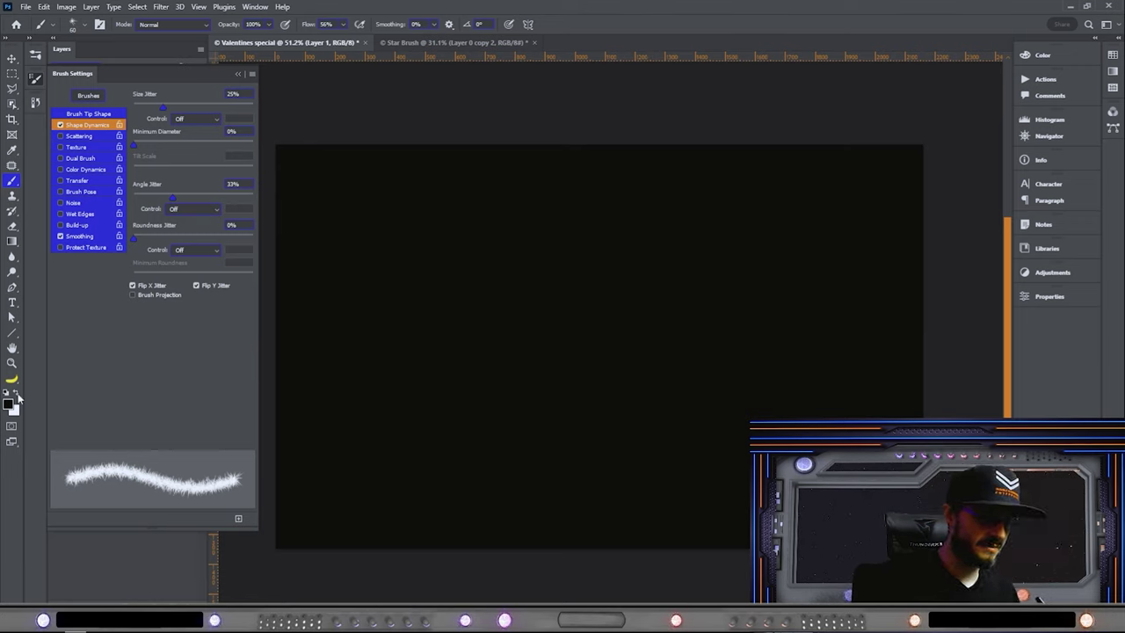
Step: Stamp test stars and a short stroke onto the empty canvas with the jittered brush
left_click(571, 317)
left_click(620, 373)
left_click(686, 313)
left_click(697, 381)
left_click_drag(712, 395, 738, 393)
left_click(763, 348)
left_click(769, 316)
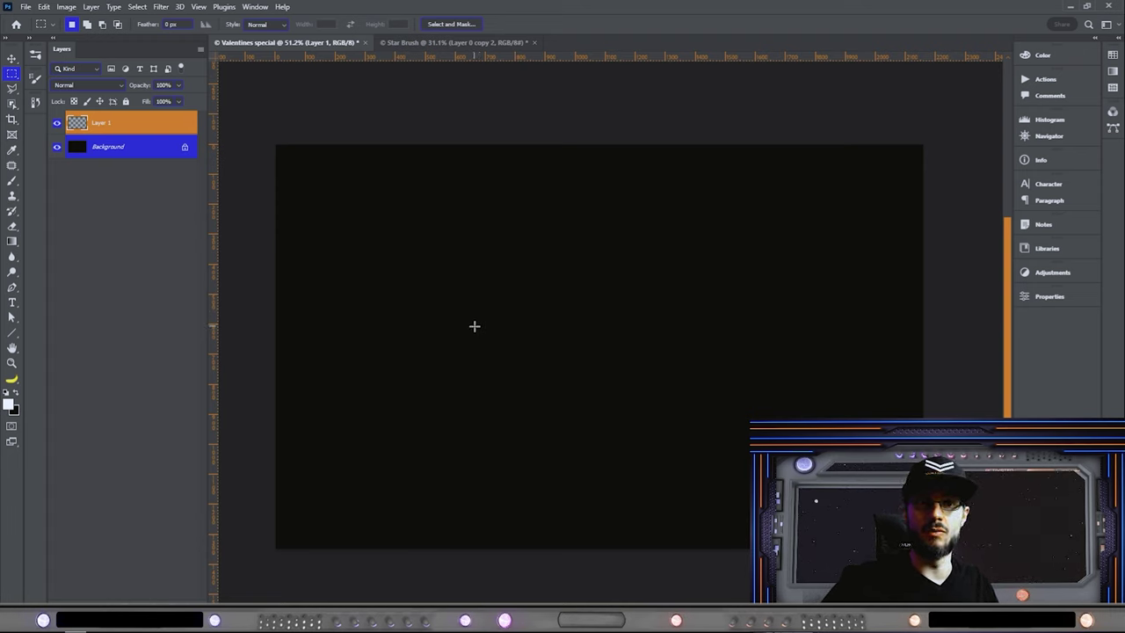
key("b")
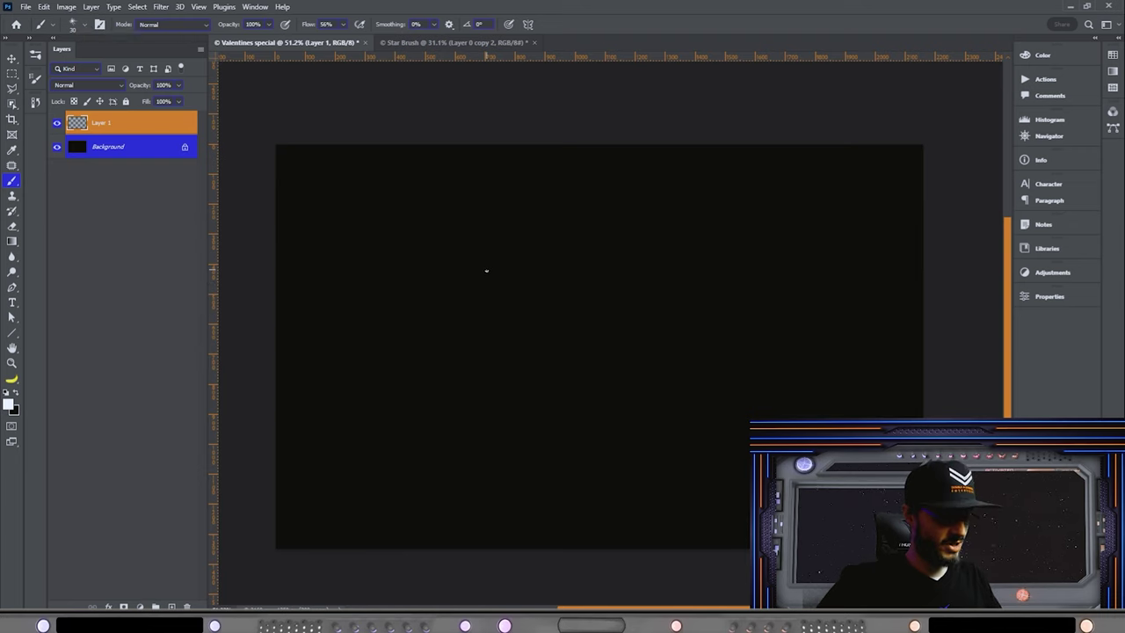
Step: Import the starbrush brush set from the brushes > space folder into the presets
left_click(83, 26)
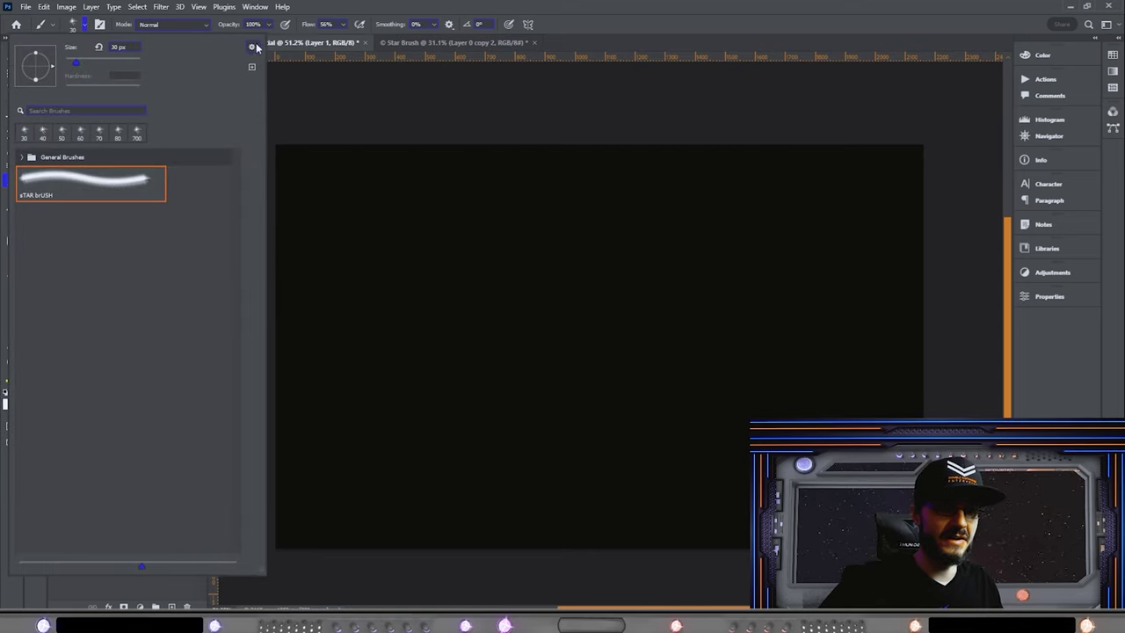
left_click(252, 47)
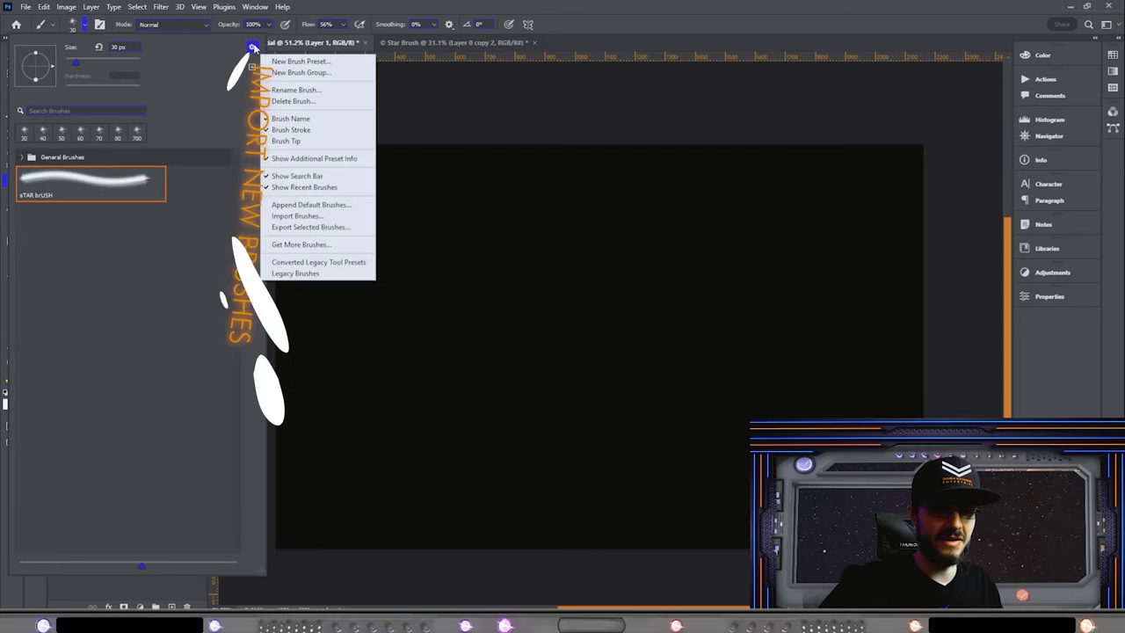
left_click(348, 217)
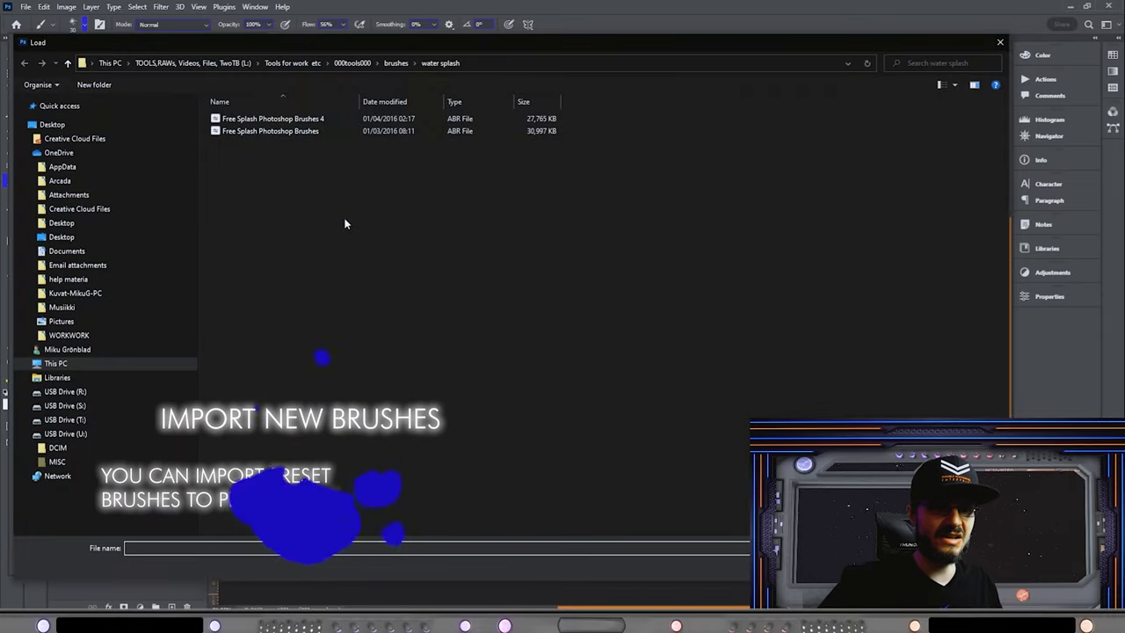
left_click(396, 63)
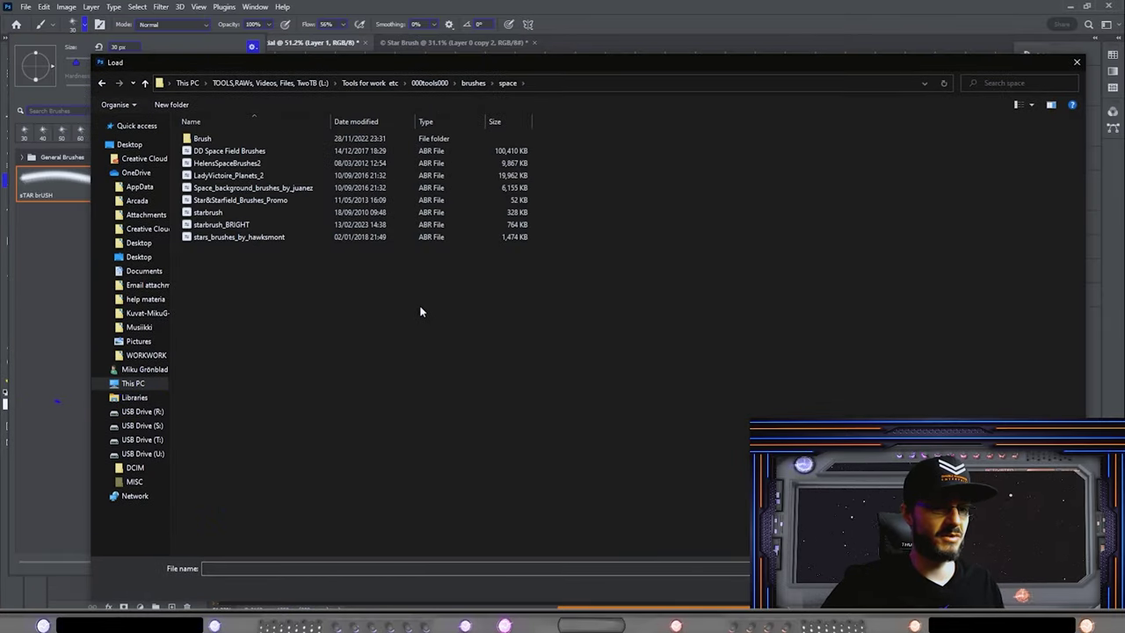
double_click(211, 212)
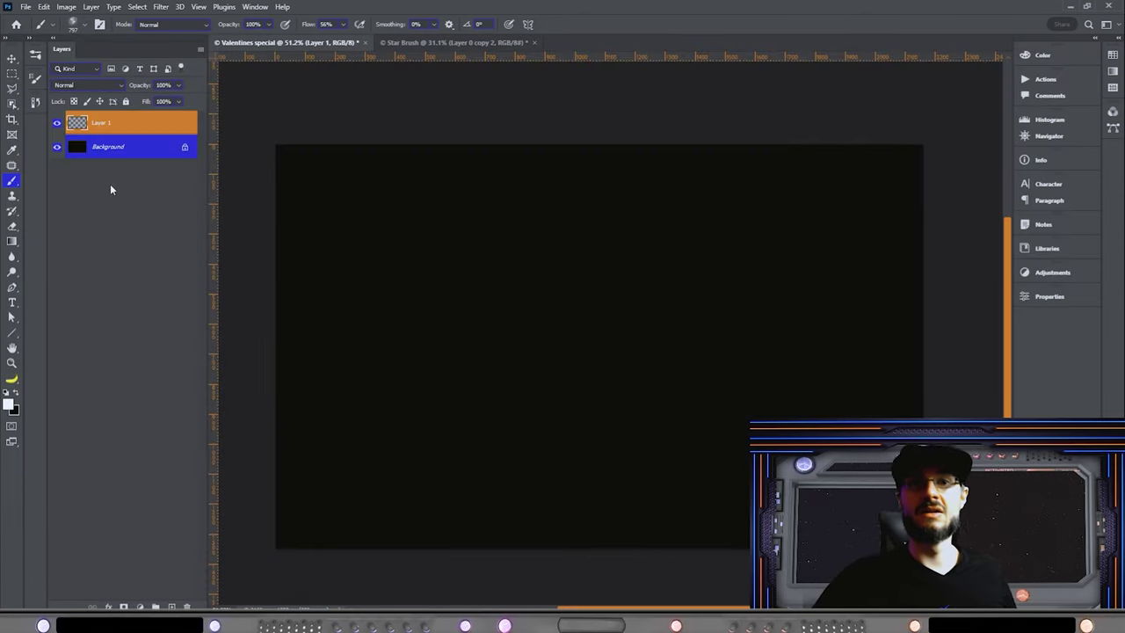
Step: Pick Sampled Brush 35 from Space_background_brushes_by_juanes and stamp one large nebula mid-canvas
left_click(83, 24)
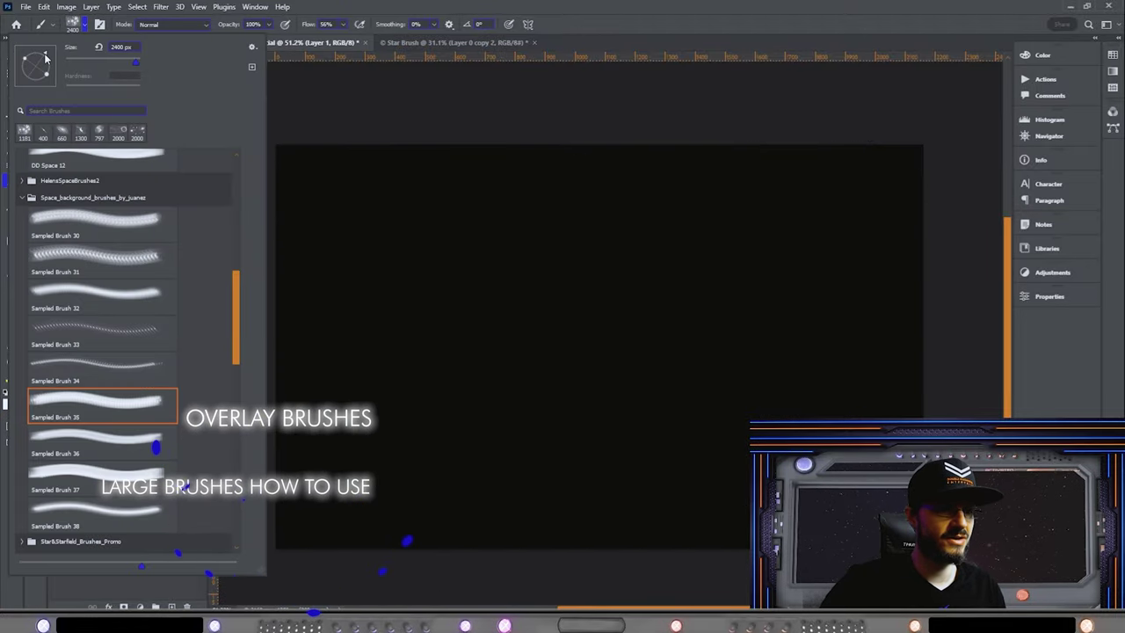
left_click(596, 345)
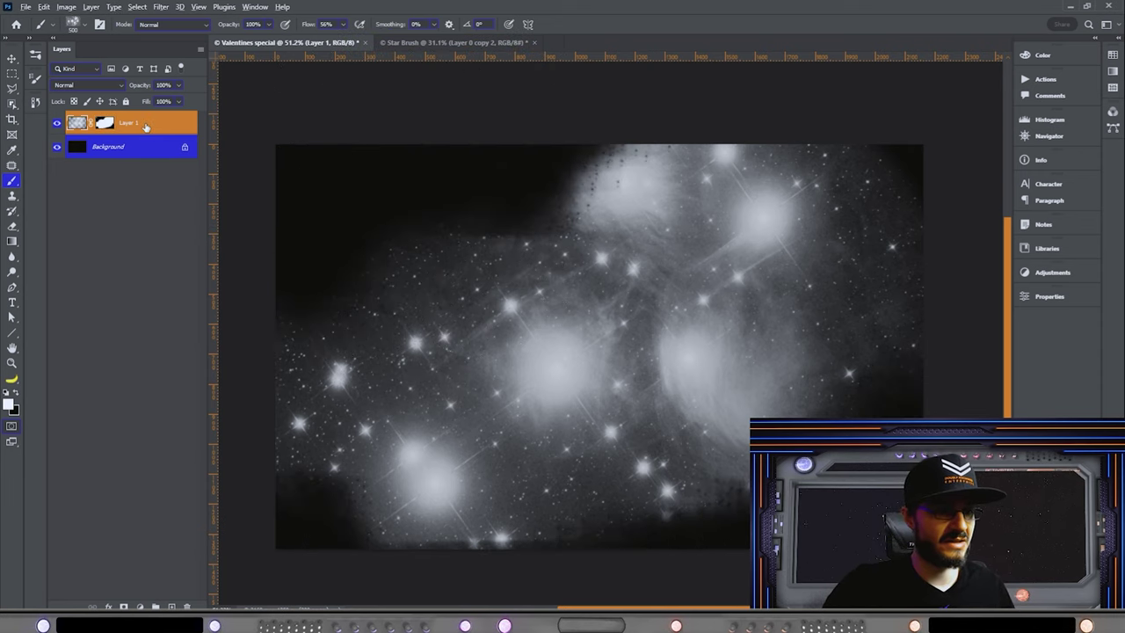
Step: Duplicate the nebula, colorize it blue-violet with Hue 227, and add masked denser stars
key("ctrl+j")
left_click(139, 606)
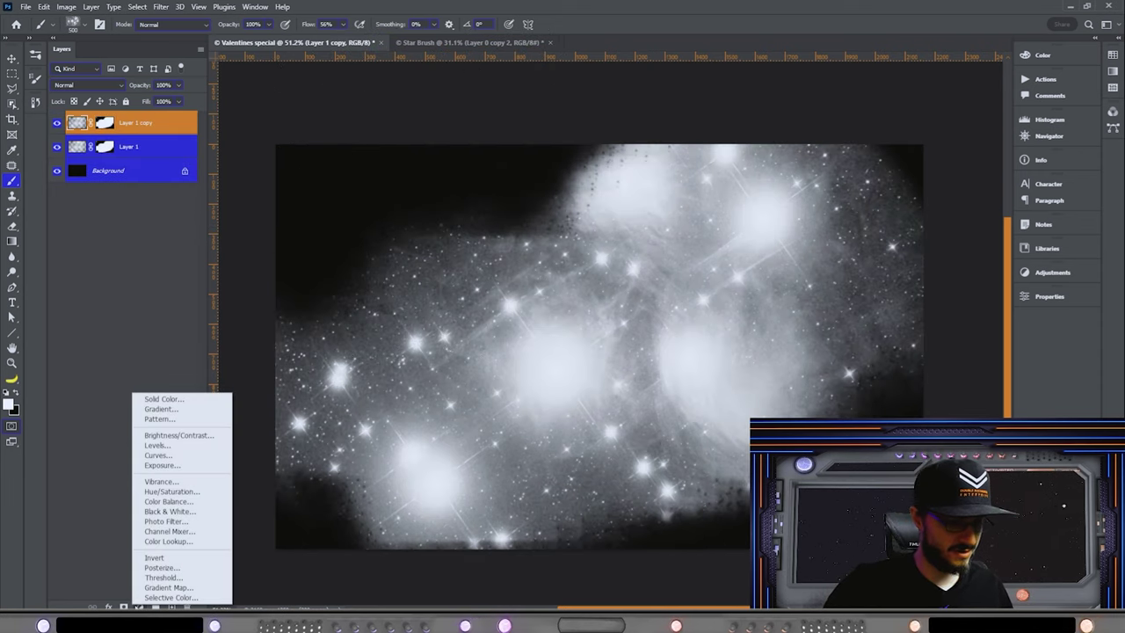
left_click(201, 490)
left_click(943, 379)
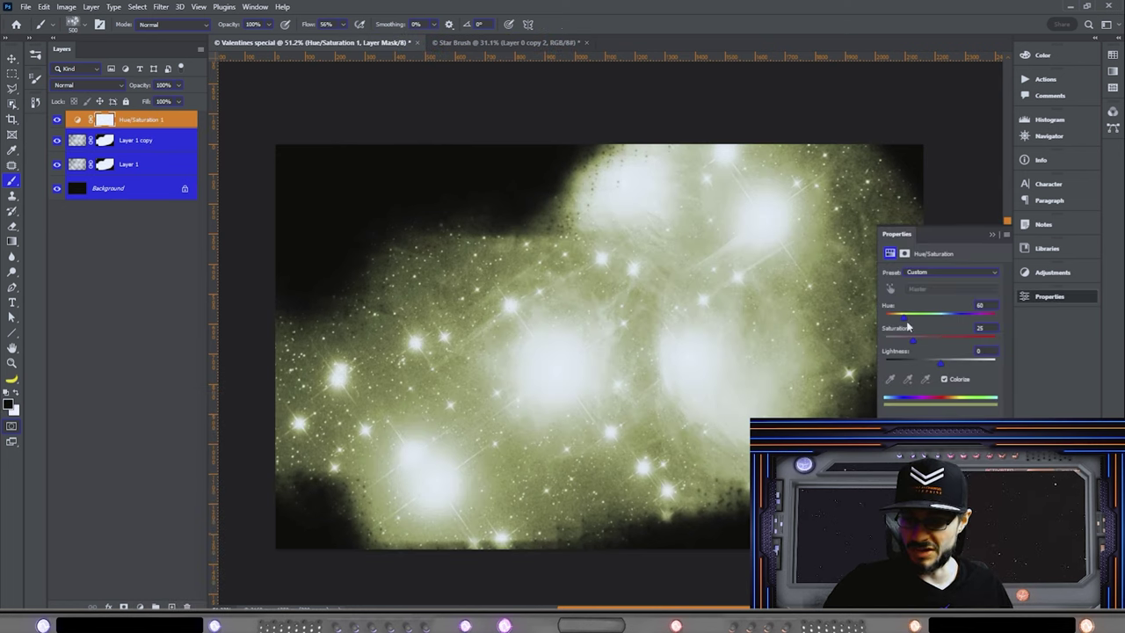
left_click_drag(903, 323, 954, 327)
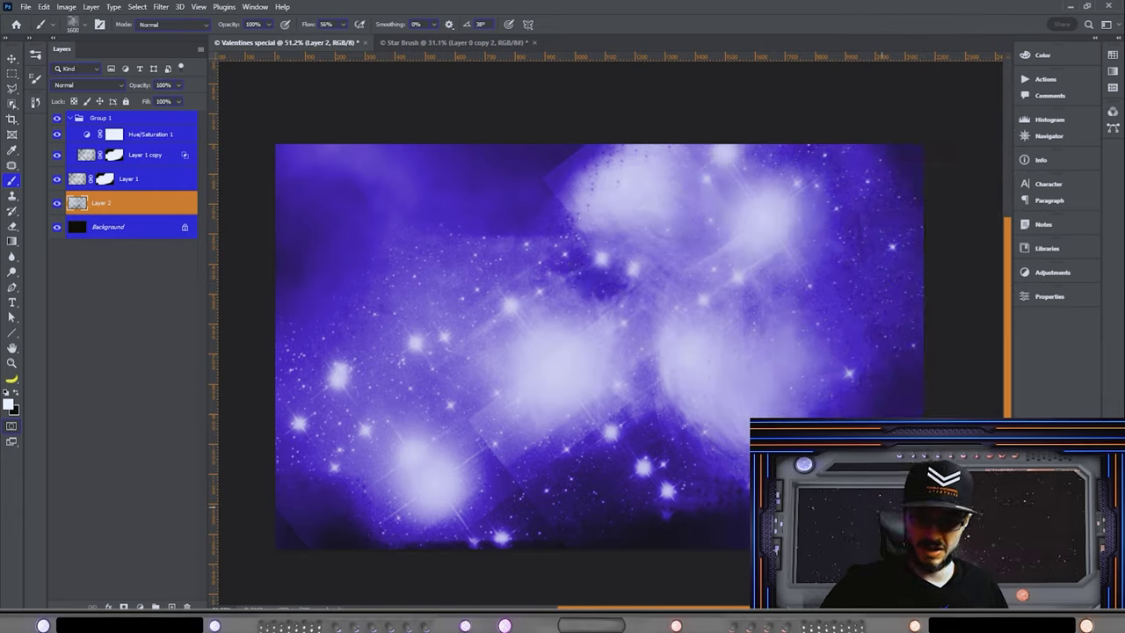
left_click(869, 334)
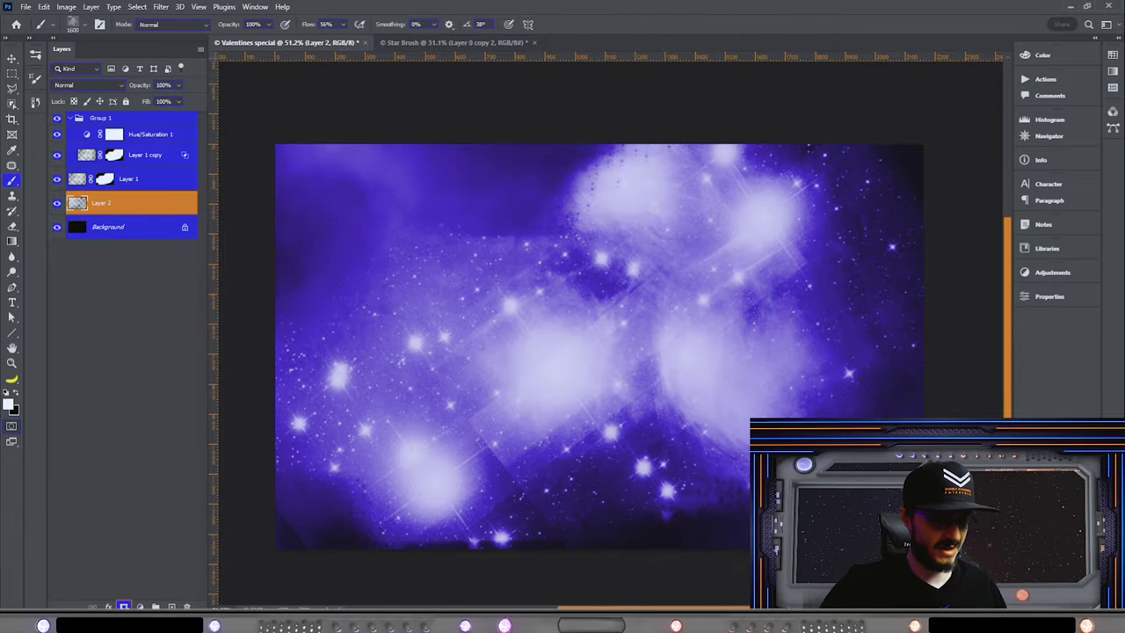
left_click(123, 606)
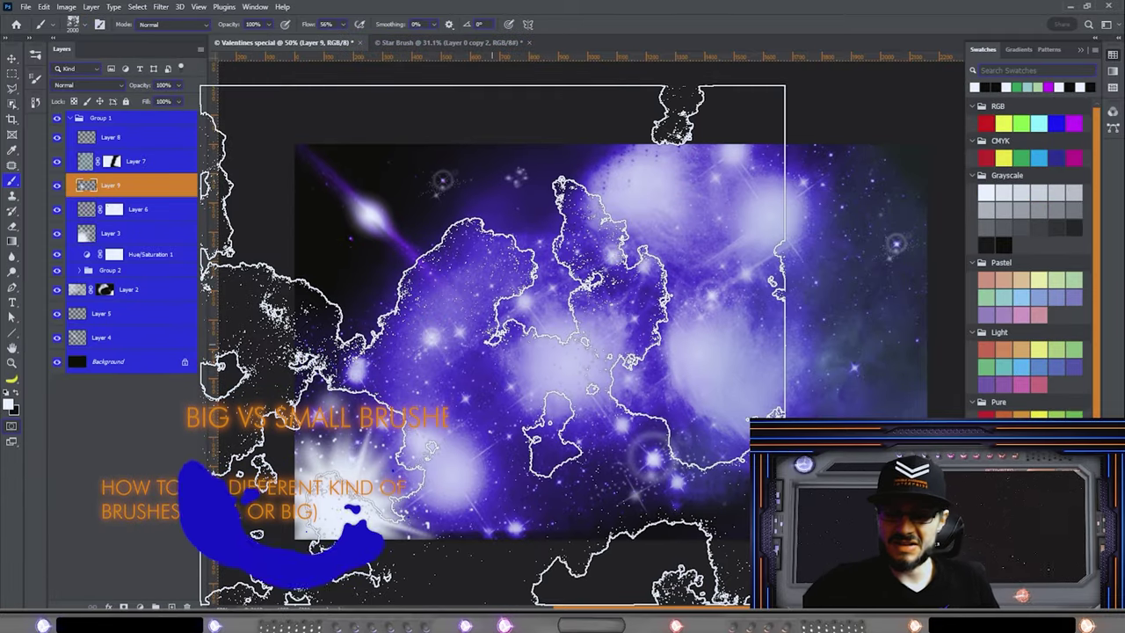
Step: Stamp a 2400 px space-brush nebula on a new layer above Layer 4
key("bracketleft")
key("bracketleft")
key("bracketleft")
key("bracketleft")
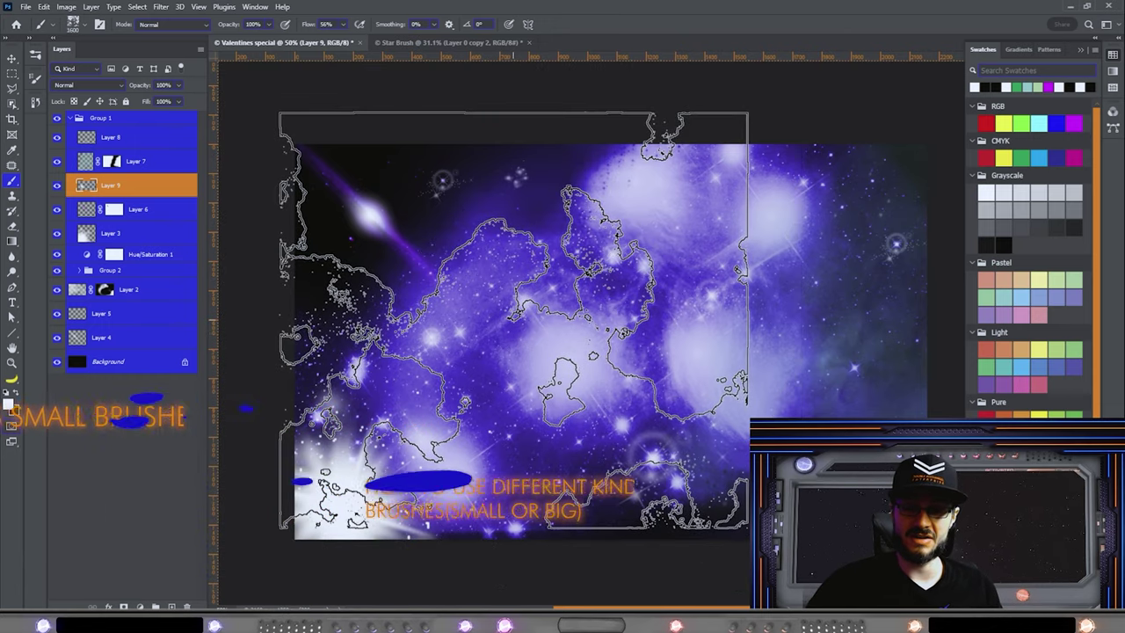
key("bracketright")
key("bracketright")
key("bracketright")
key("bracketright")
key("bracketright")
key("bracketright")
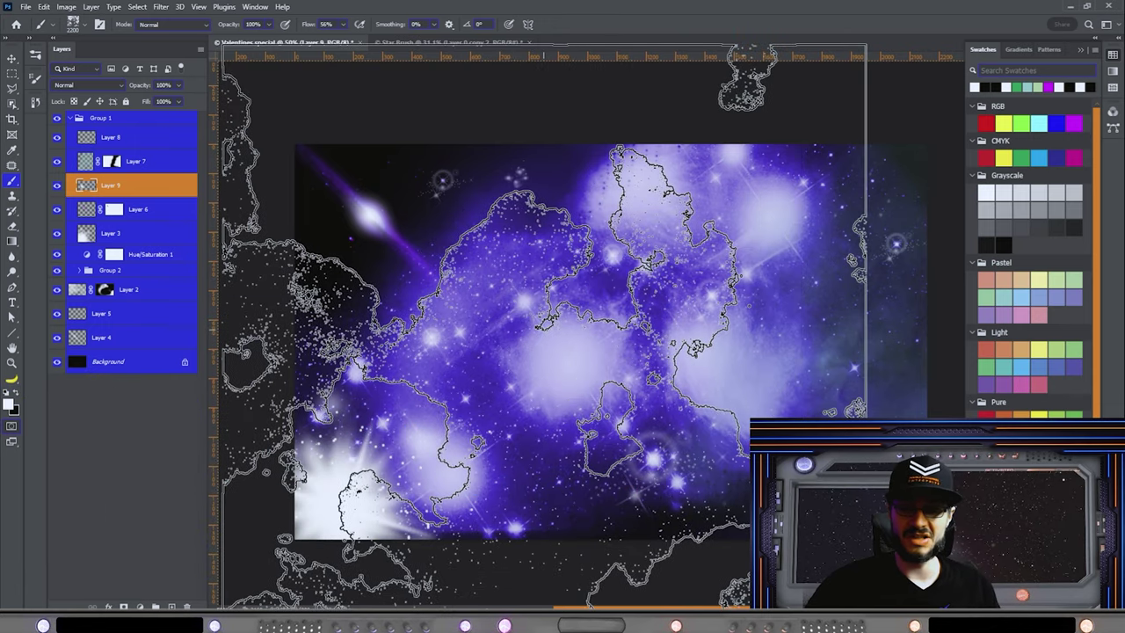
key("bracketright")
key("bracketright")
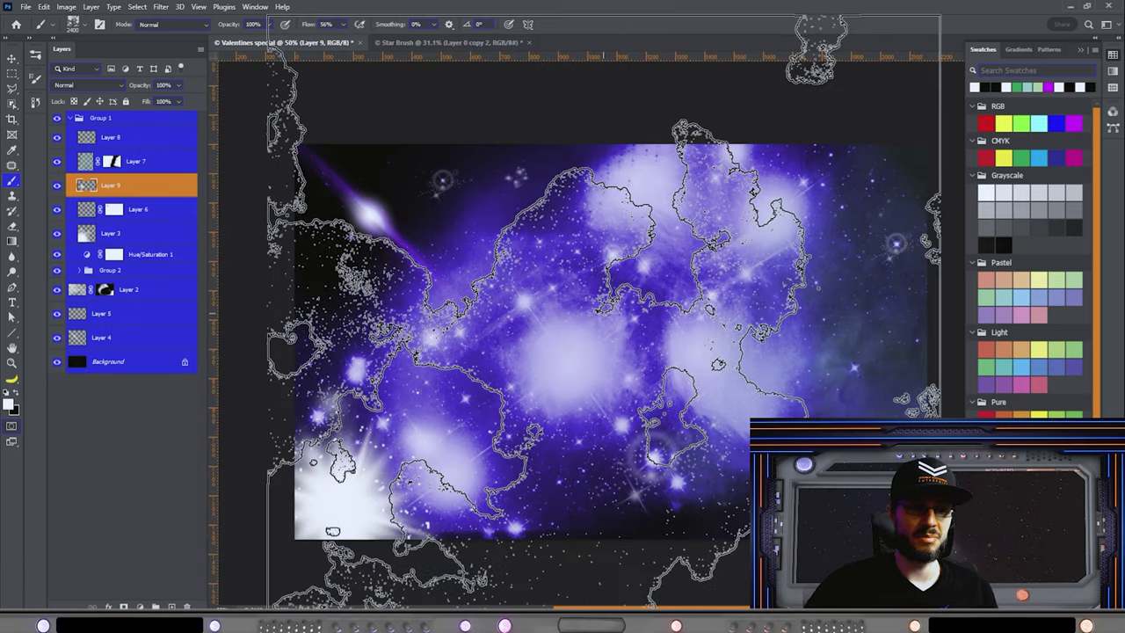
key("alt+bracketleft")
key("alt+bracketleft")
key("alt+bracketleft")
key("alt+bracketleft")
key("alt+bracketleft")
key("alt+bracketleft")
key("alt+bracketleft")
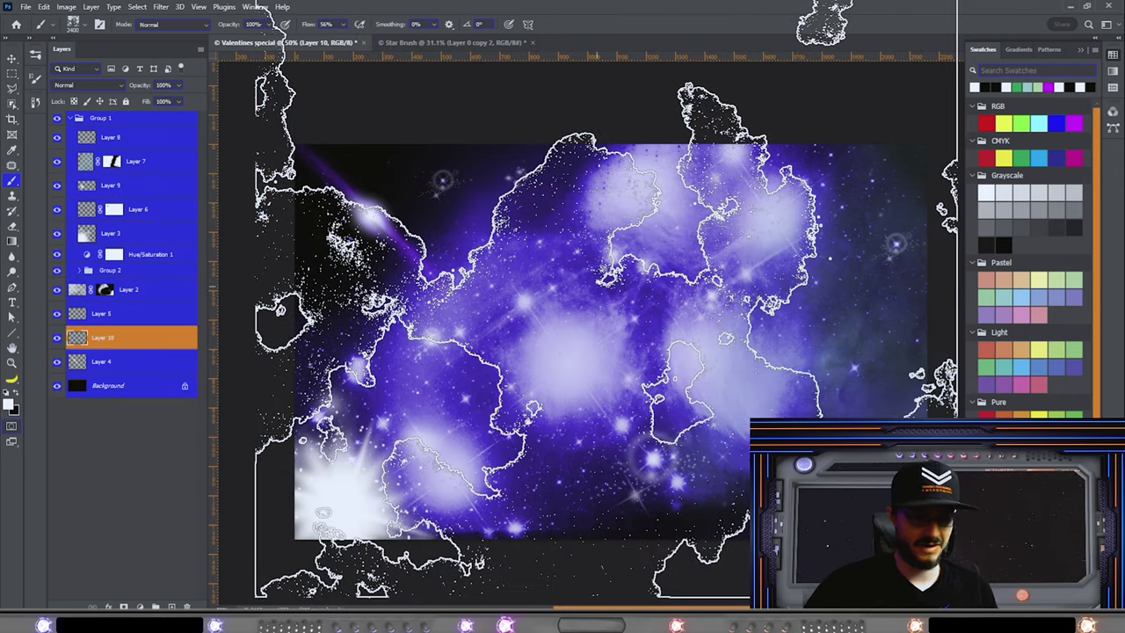
key("ctrl+shift+alt+n")
left_click(606, 303)
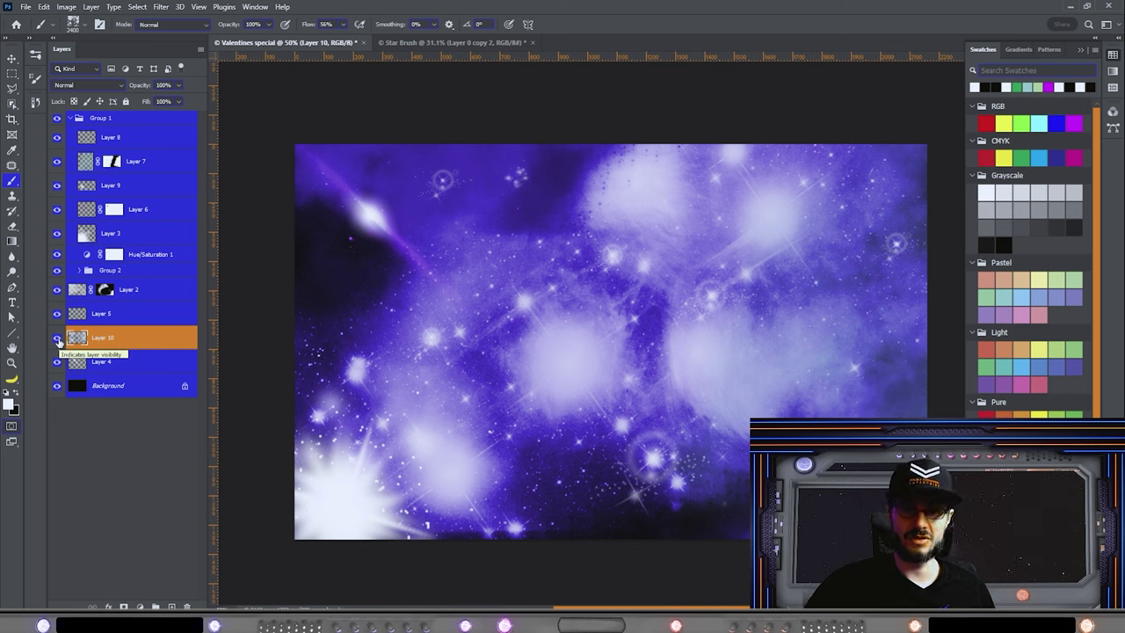
Step: Pick the Pluto planet brush, add Layer 11, and test-stamp a planet, then undo it
left_click(82, 25)
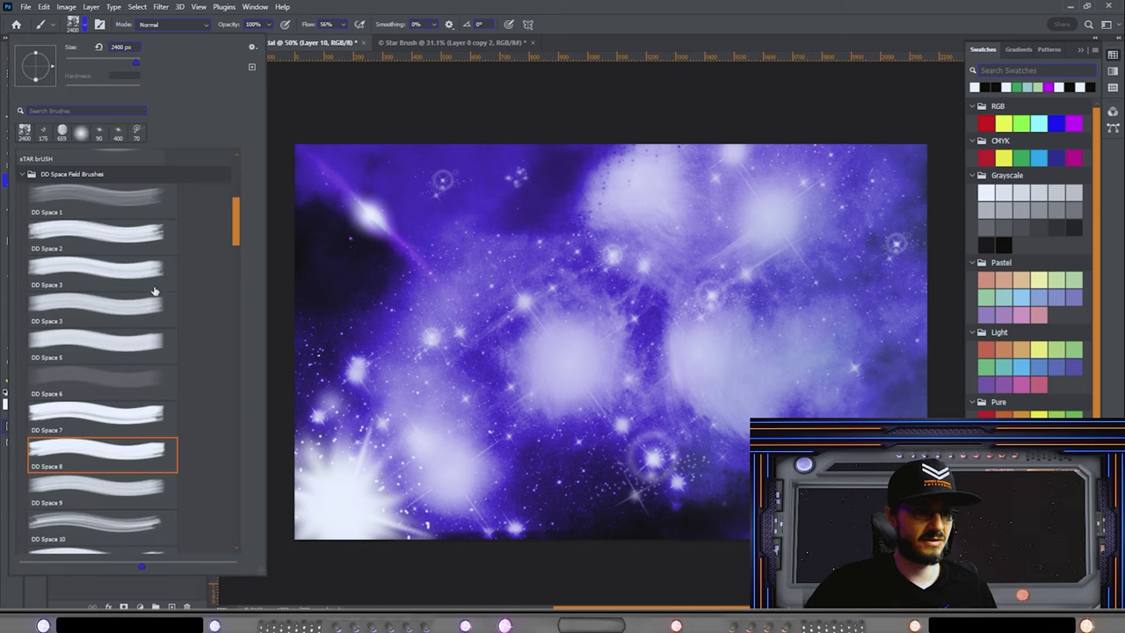
mouse_move(237, 231)
left_mouse_down()
mouse_move(237, 216)
mouse_move(236, 294)
left_mouse_up()
key("Escape")
key("ctrl+shift+alt+n")
left_click_drag(466, 251, 488, 239)
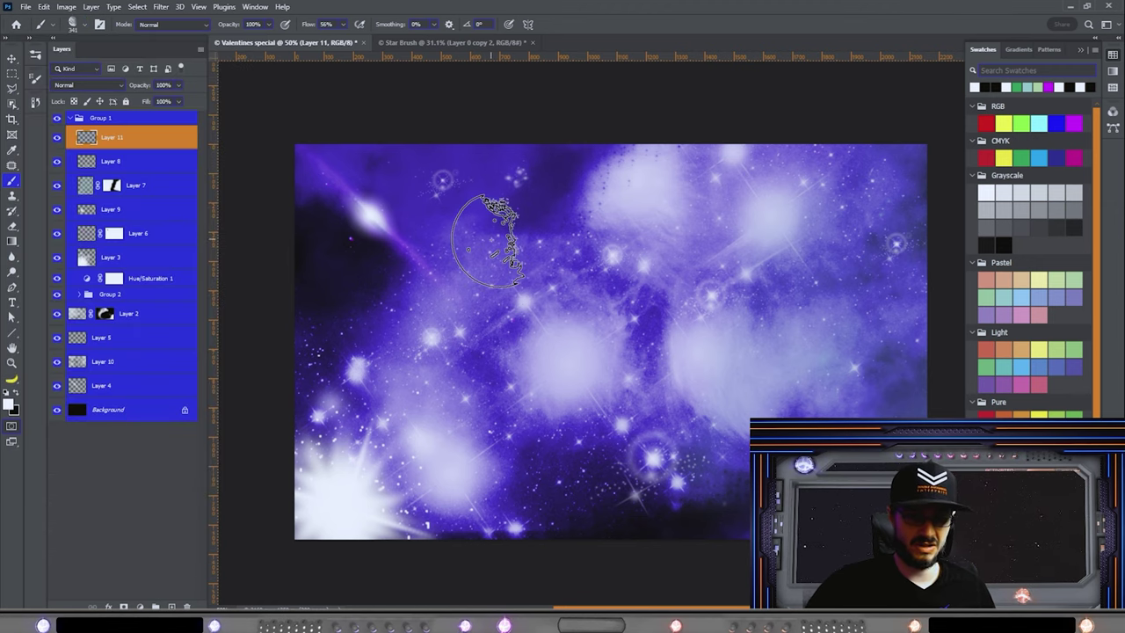
left_click(495, 225)
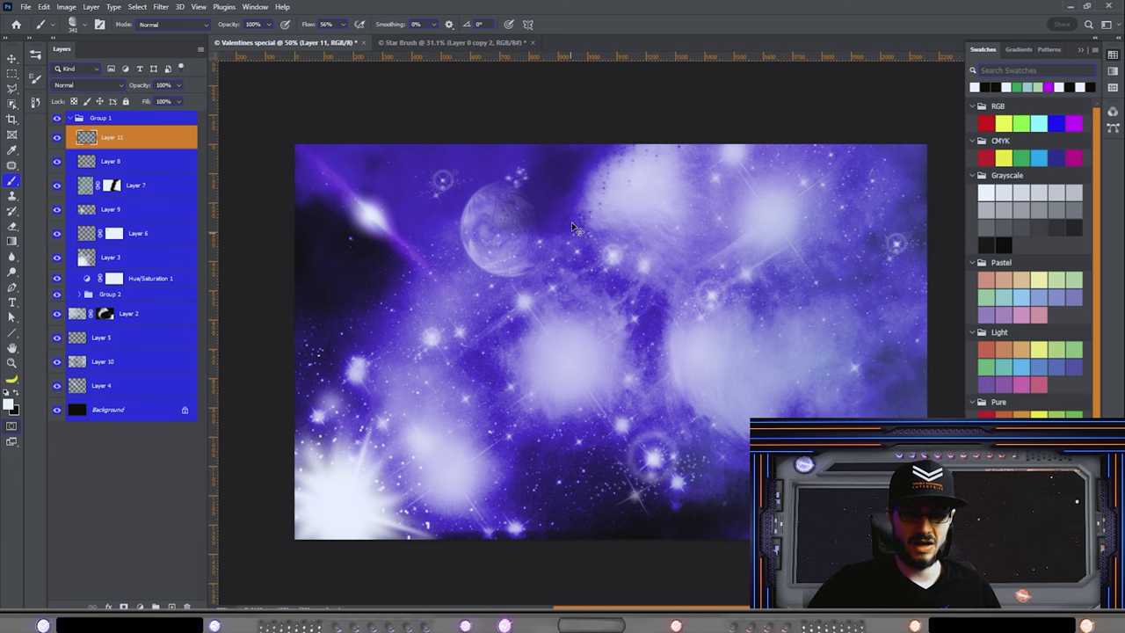
key("ctrl+z")
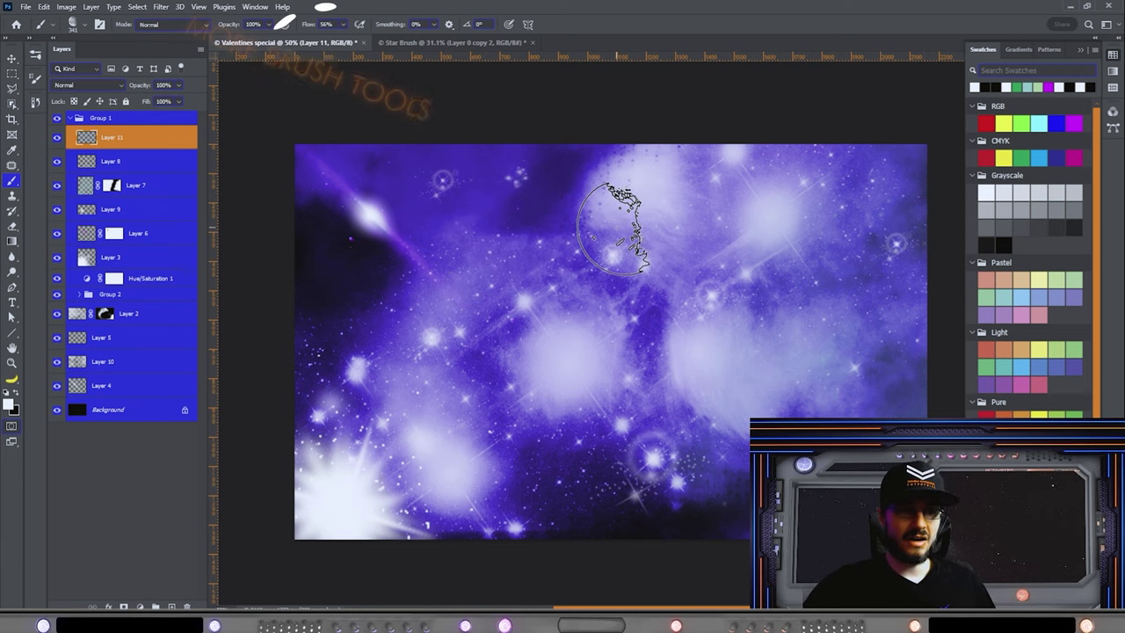
Step: Flatten and tilt the Pluto brush tip, then test-stamp the oval planet and undo it
left_click(72, 24)
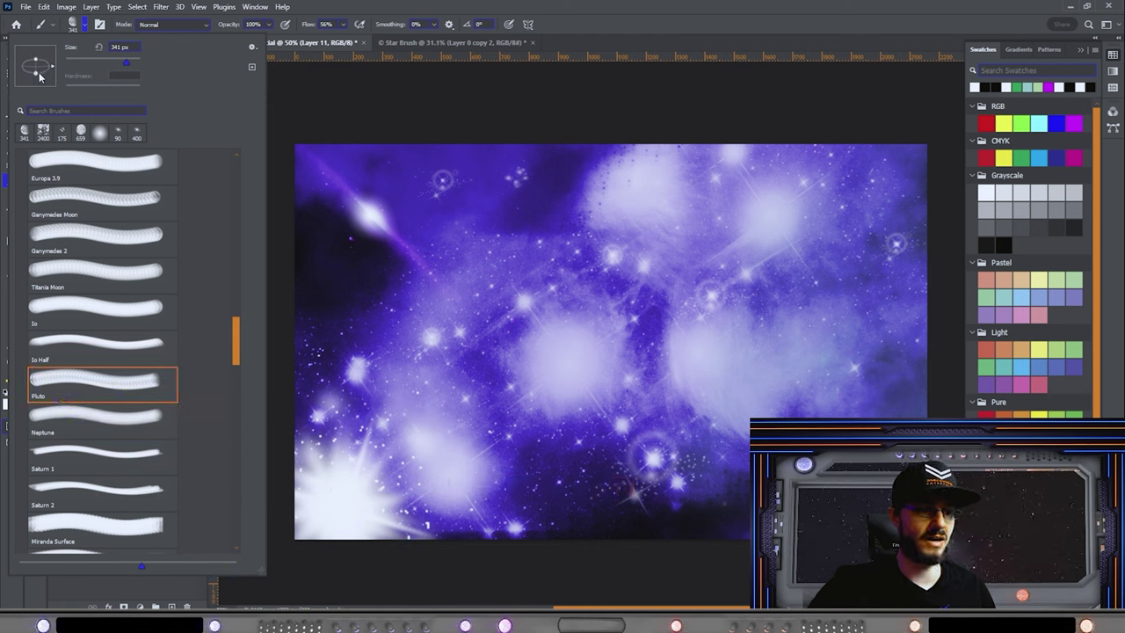
mouse_move(53, 66)
left_mouse_down()
mouse_move(44, 52)
mouse_move(36, 89)
mouse_move(44, 52)
mouse_move(45, 71)
left_mouse_up()
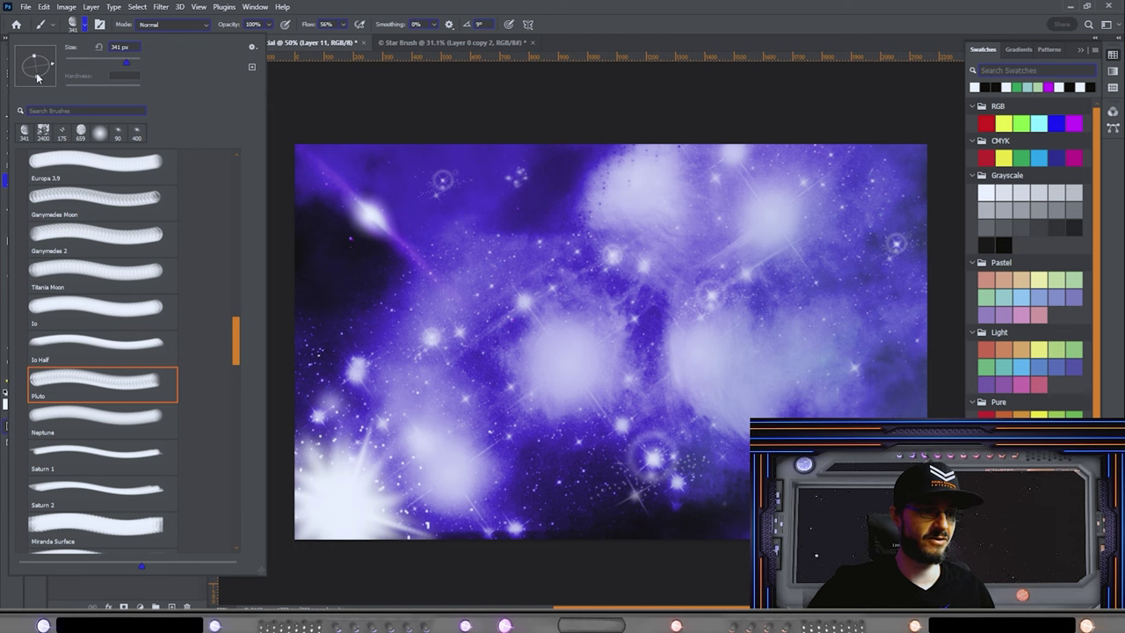
left_click(482, 250)
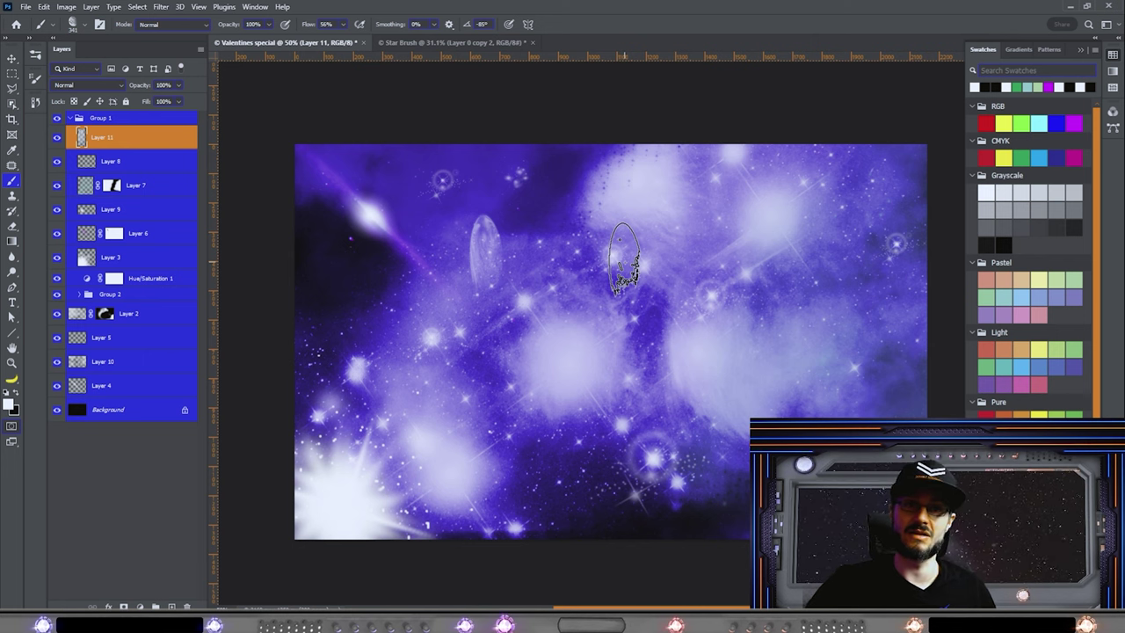
key("ctrl+z")
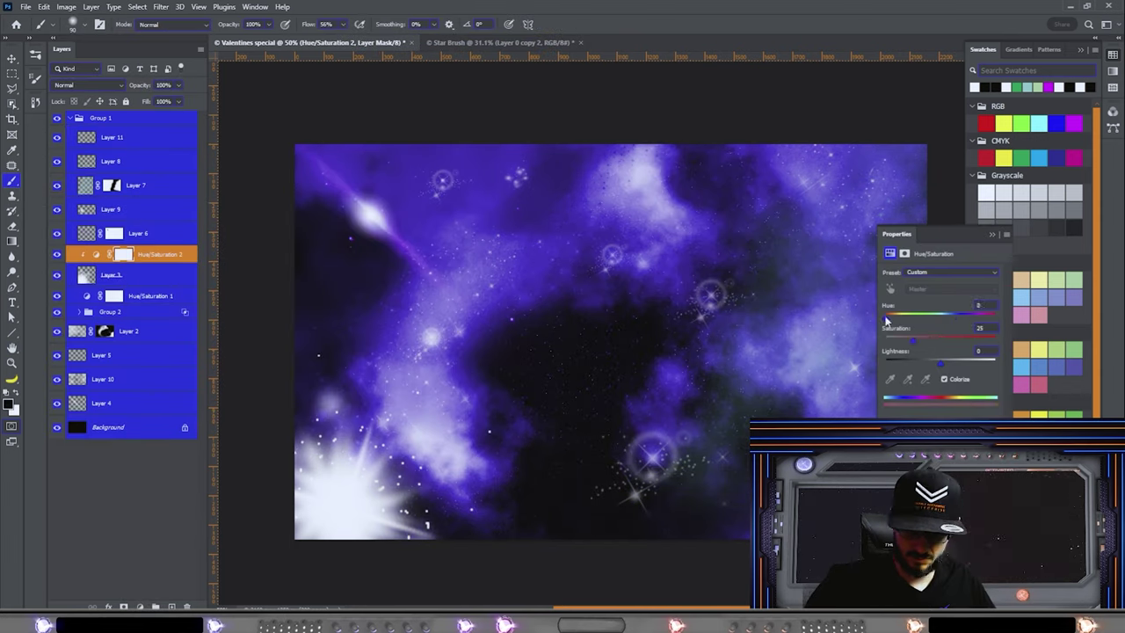
Step: Open Group 2's Layer Style blending options
left_click(141, 606)
left_click(141, 606)
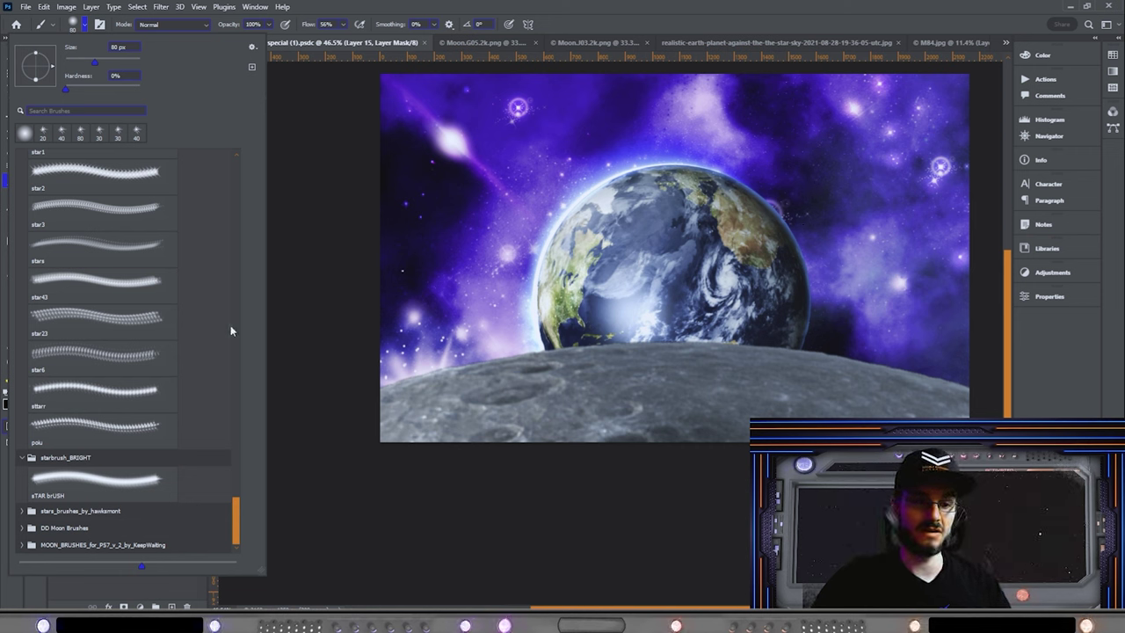
Step: Expand Groups 3 and 1, select Hue/Saturation 2, and shift its Hue to cool the nebula
left_click(719, 25)
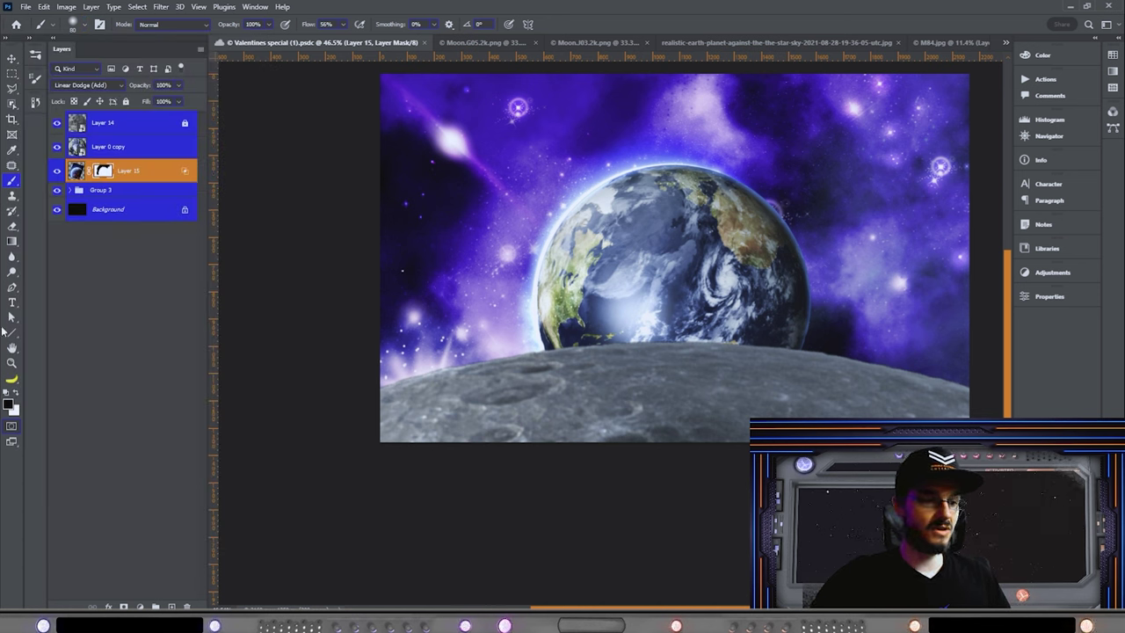
left_click(70, 191)
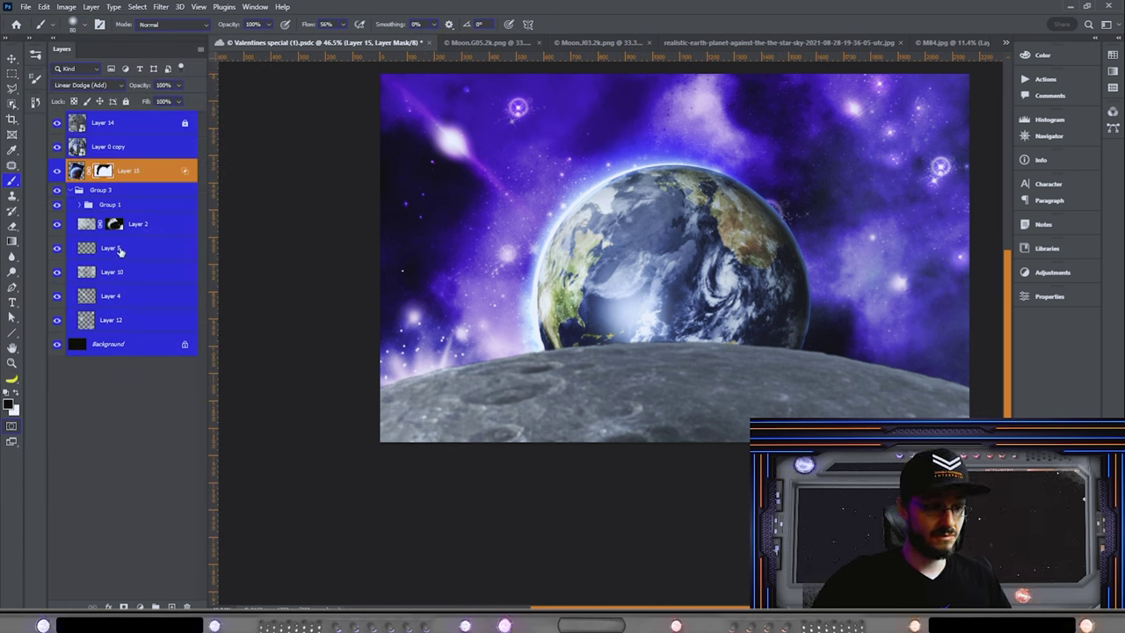
left_click(78, 205)
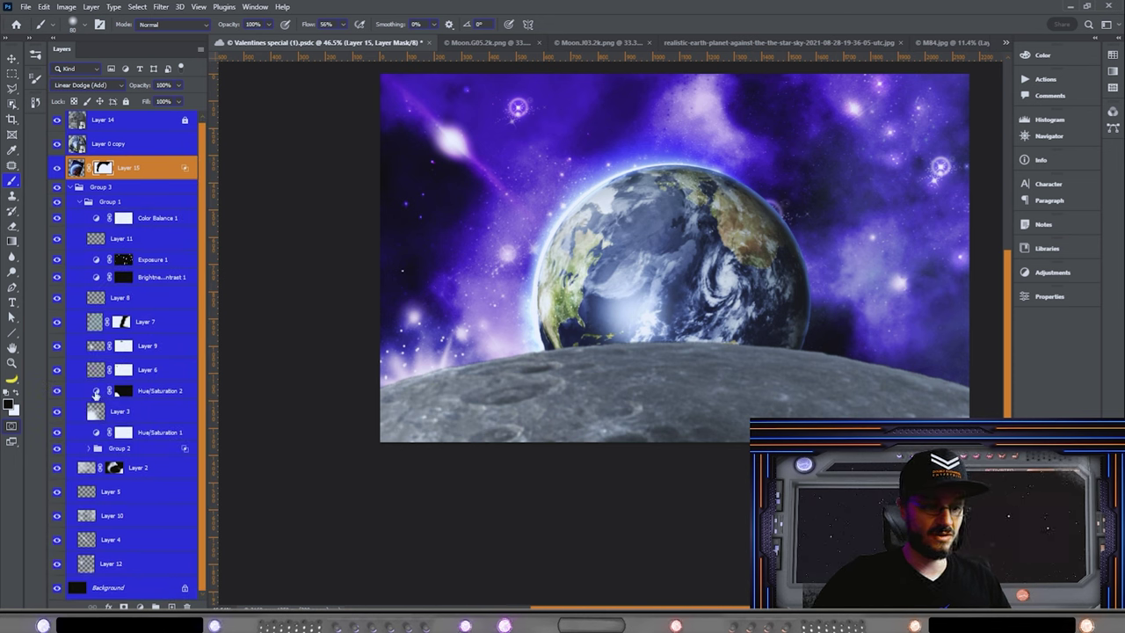
left_click(95, 392)
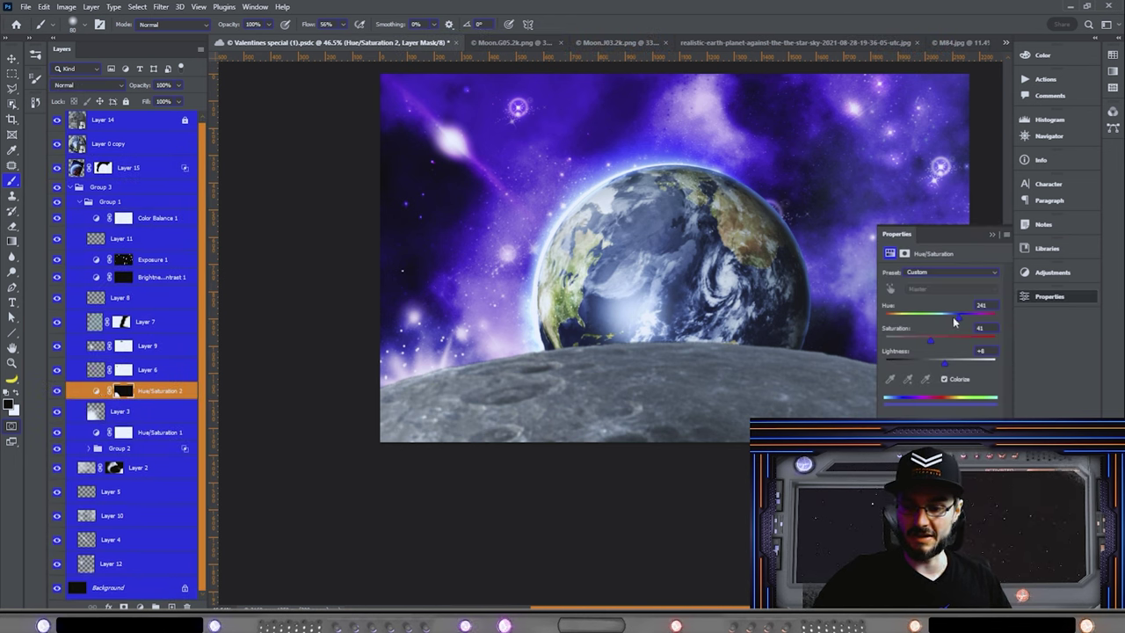
mouse_move(947, 323)
left_mouse_down()
mouse_move(988, 320)
mouse_move(927, 320)
mouse_move(960, 320)
left_mouse_up()
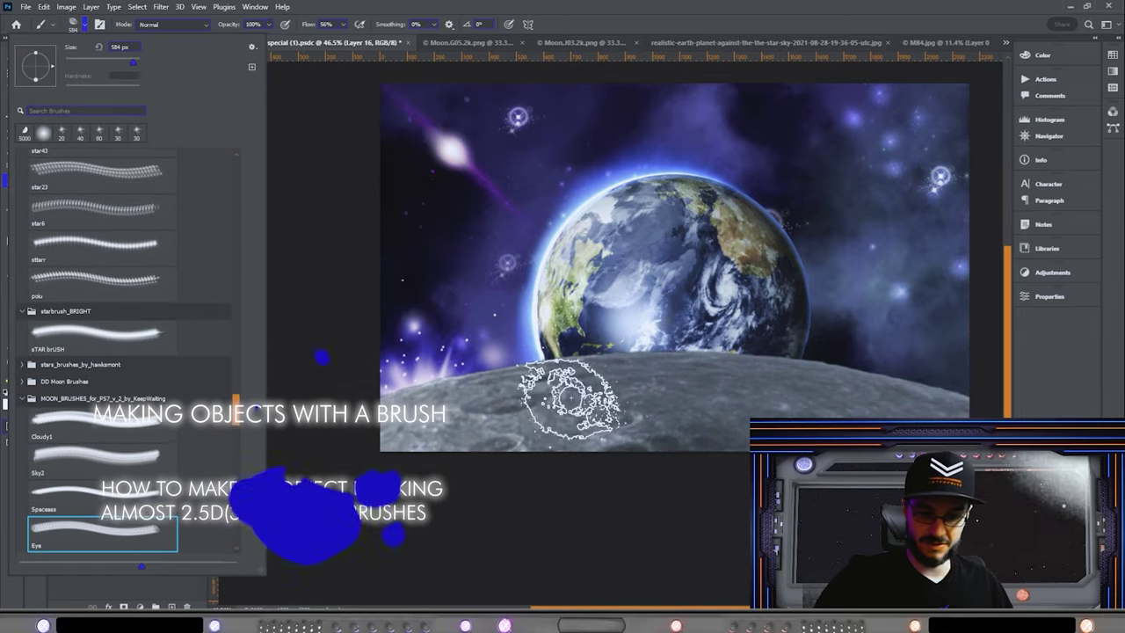
Step: Choose a brush preset, size it to 700 px, and sample the moon's lower-edge colour
key("Escape")
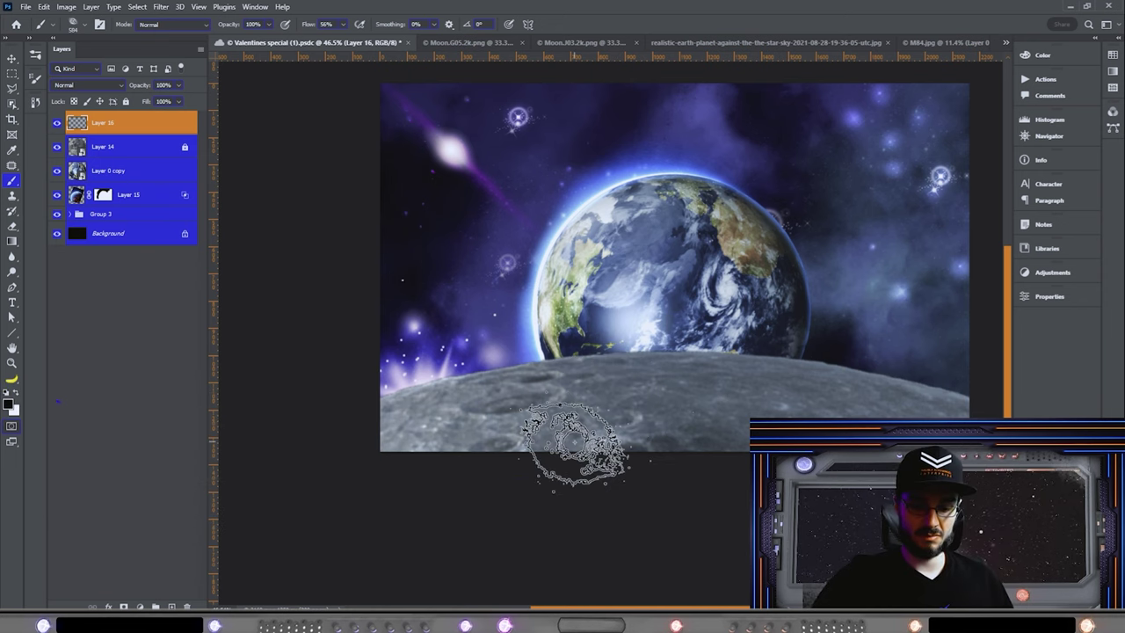
key("bracketleft")
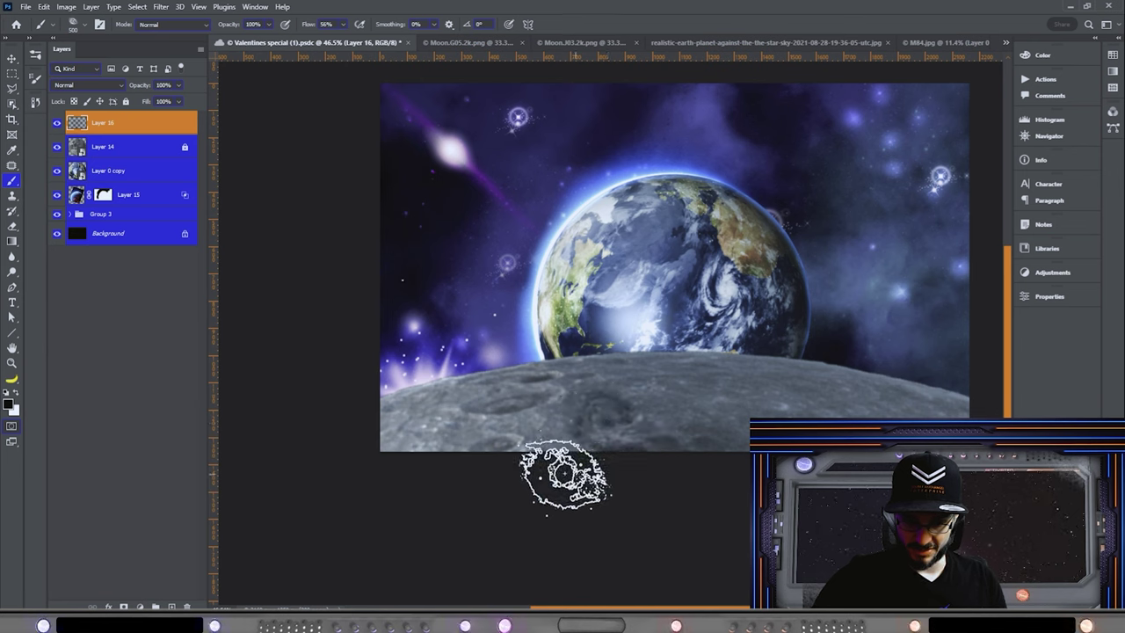
left_click(78, 24)
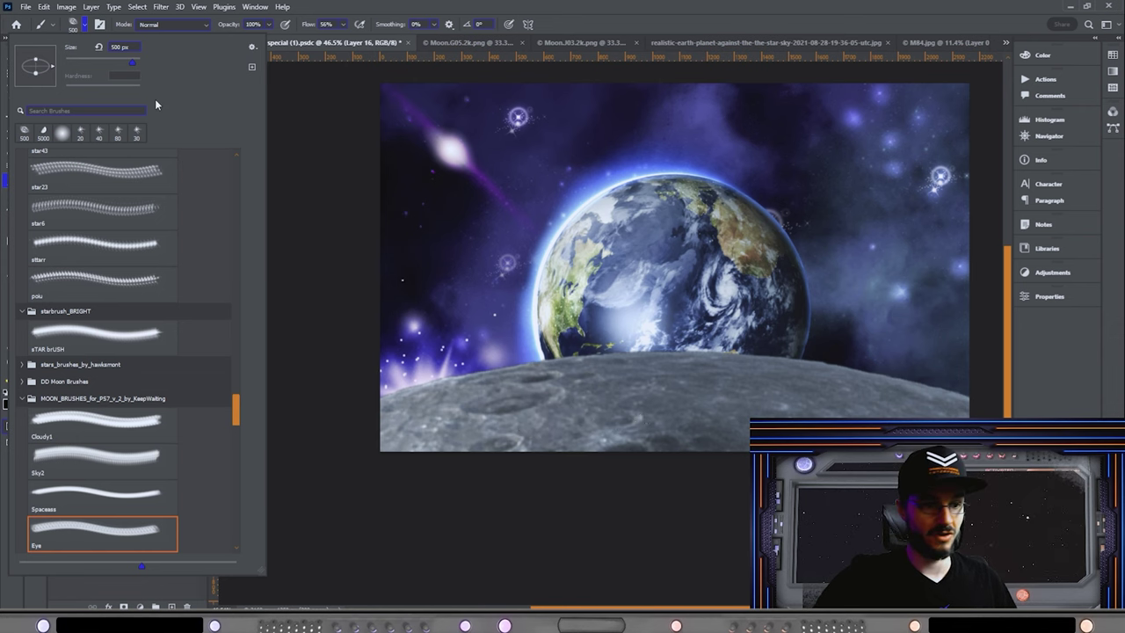
left_click(840, 75)
key("bracketright")
key("bracketright")
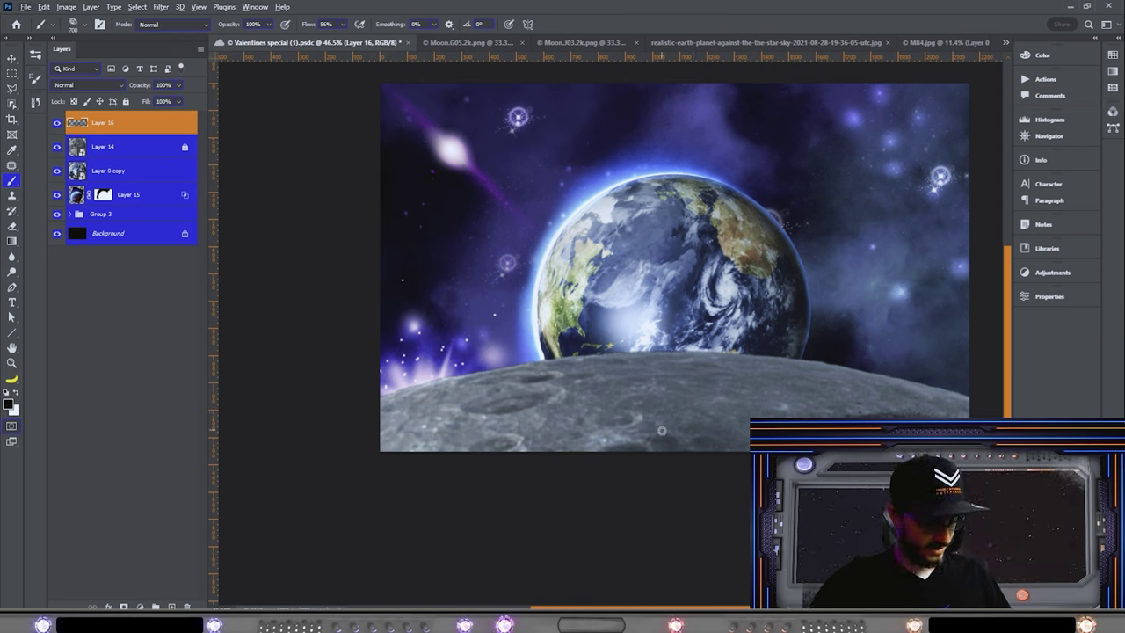
left_click(663, 443, "alt")
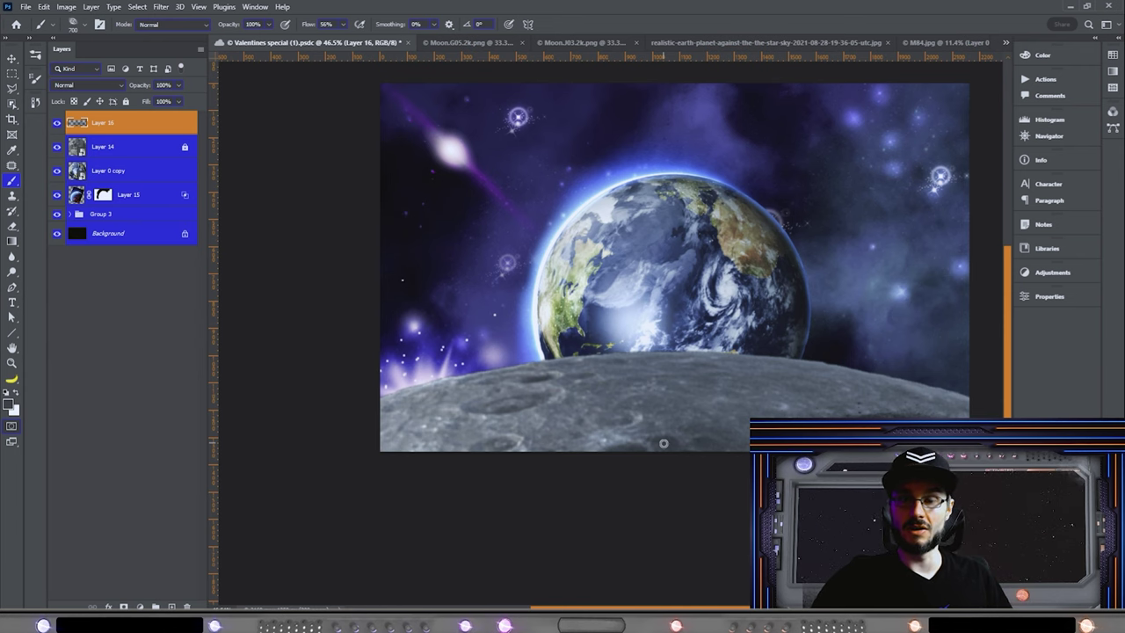
left_click(664, 444)
Step: Browse the MOON_BRUSHES set and make Layer 16 the painting layer
left_click(74, 24)
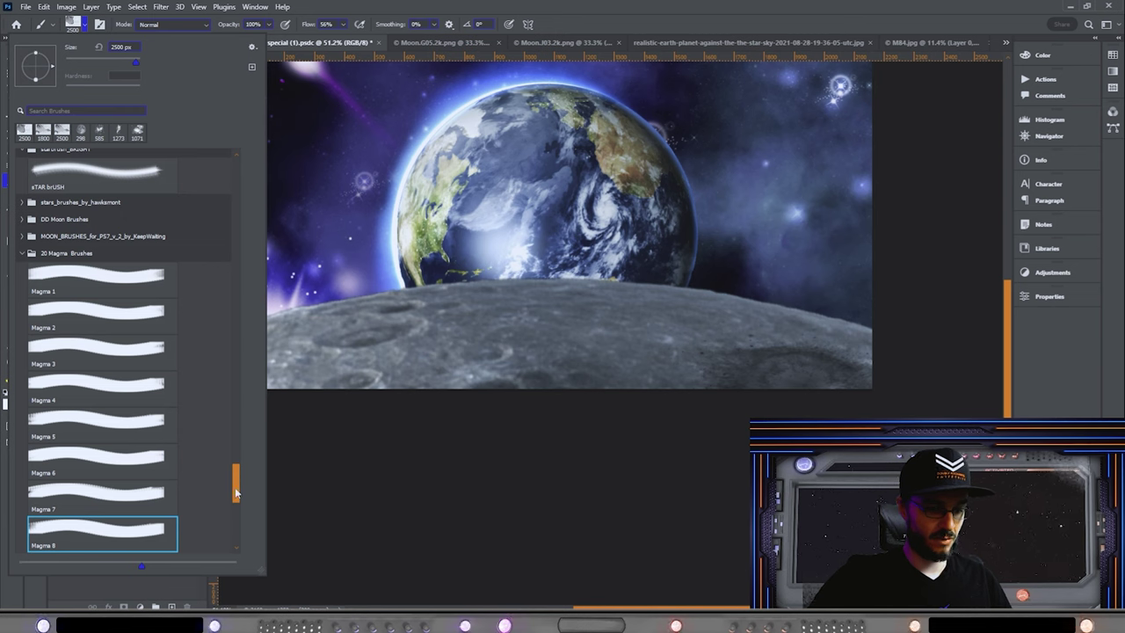
left_click_drag(236, 494, 235, 467)
left_click(23, 511)
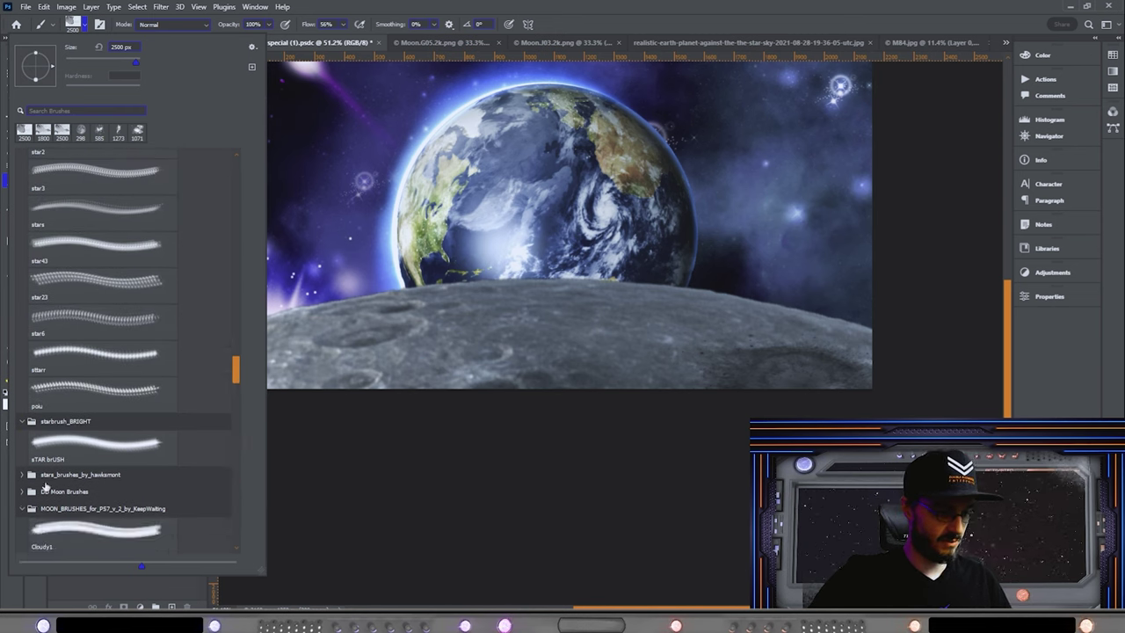
scroll(94, 462, "down", 5)
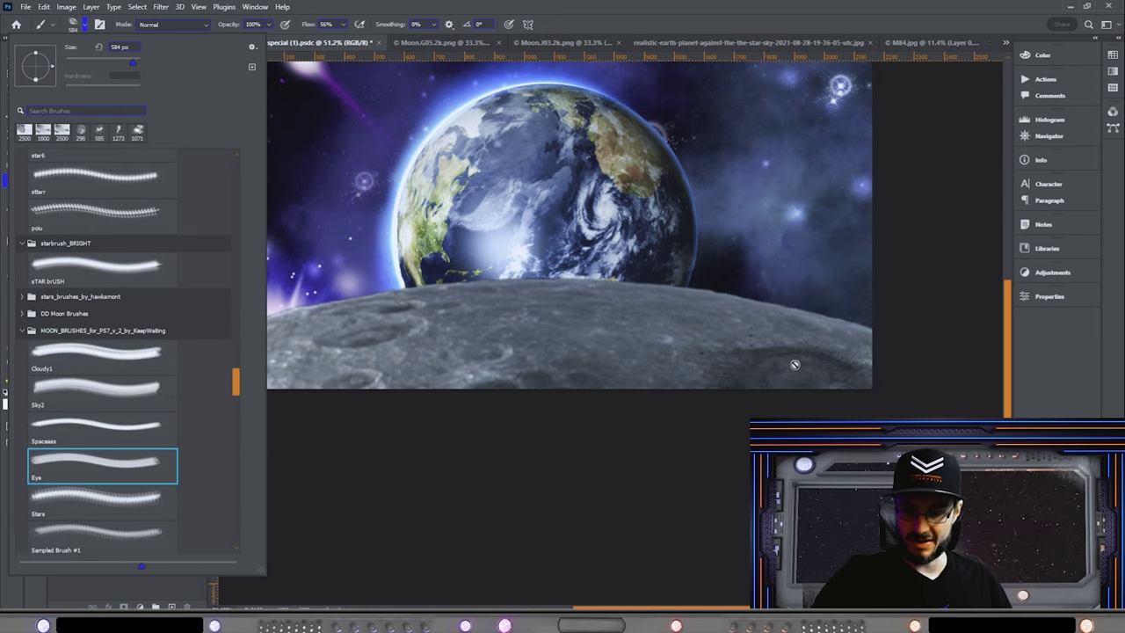
key("Escape")
left_click(138, 125)
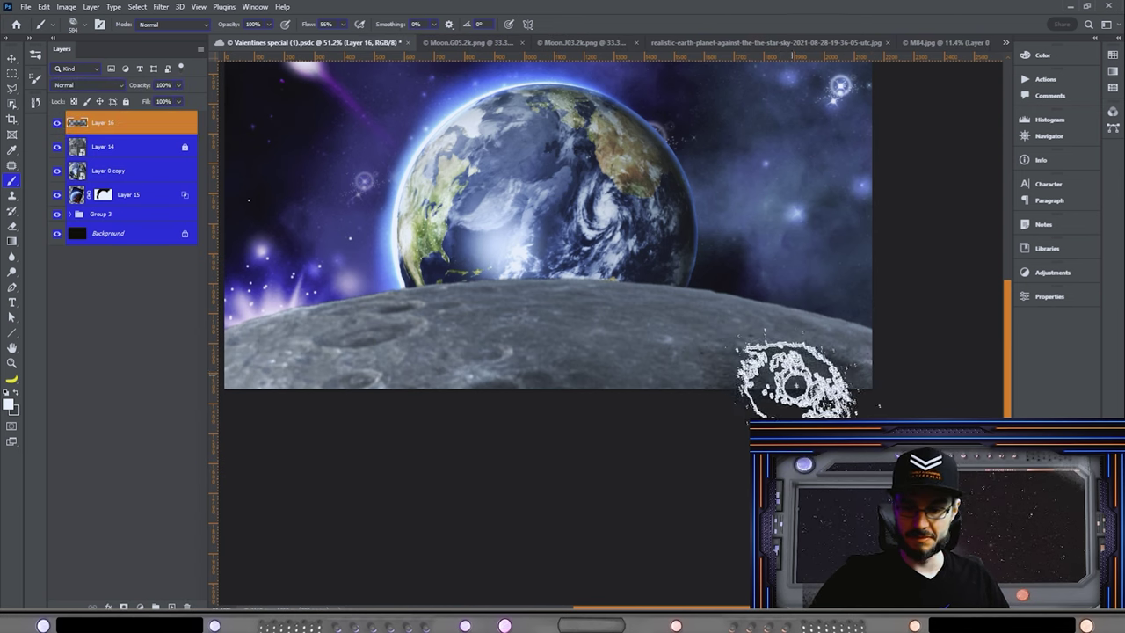
left_click(77, 24)
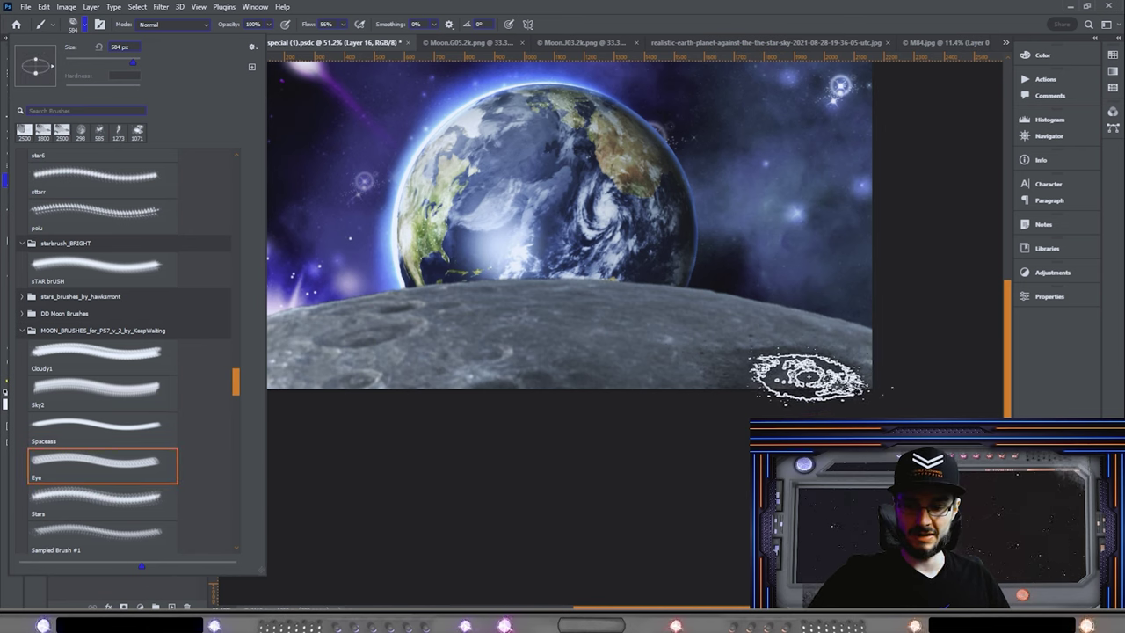
key("Escape")
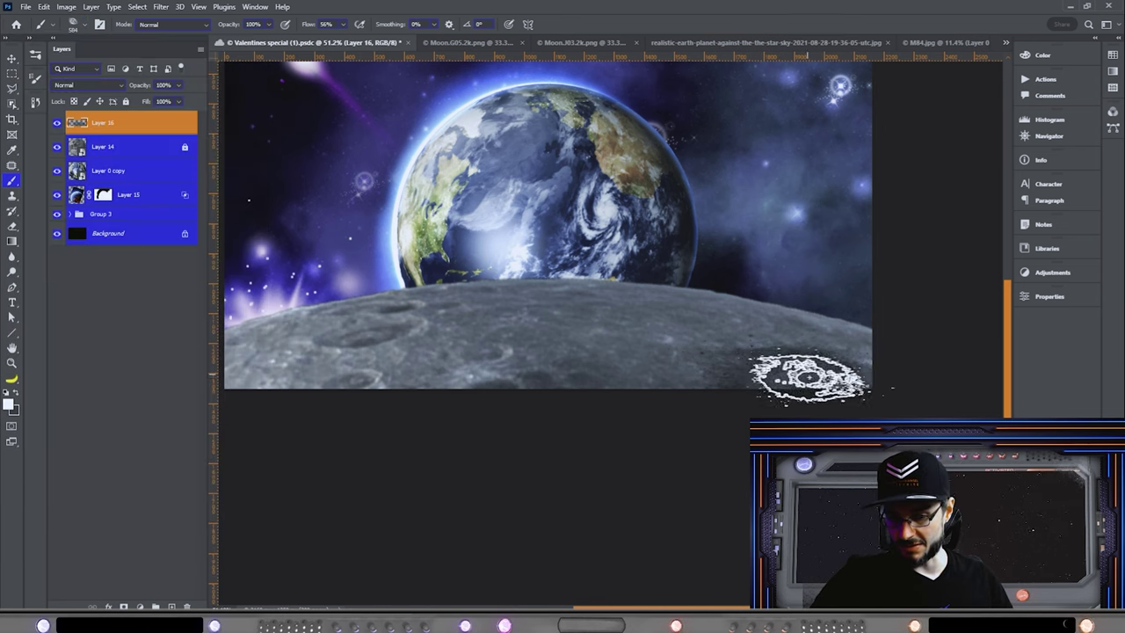
Step: Create Layer 17 with a smaller brush, then select Layers 16 and 17 together
key("ctrl+shift+n")
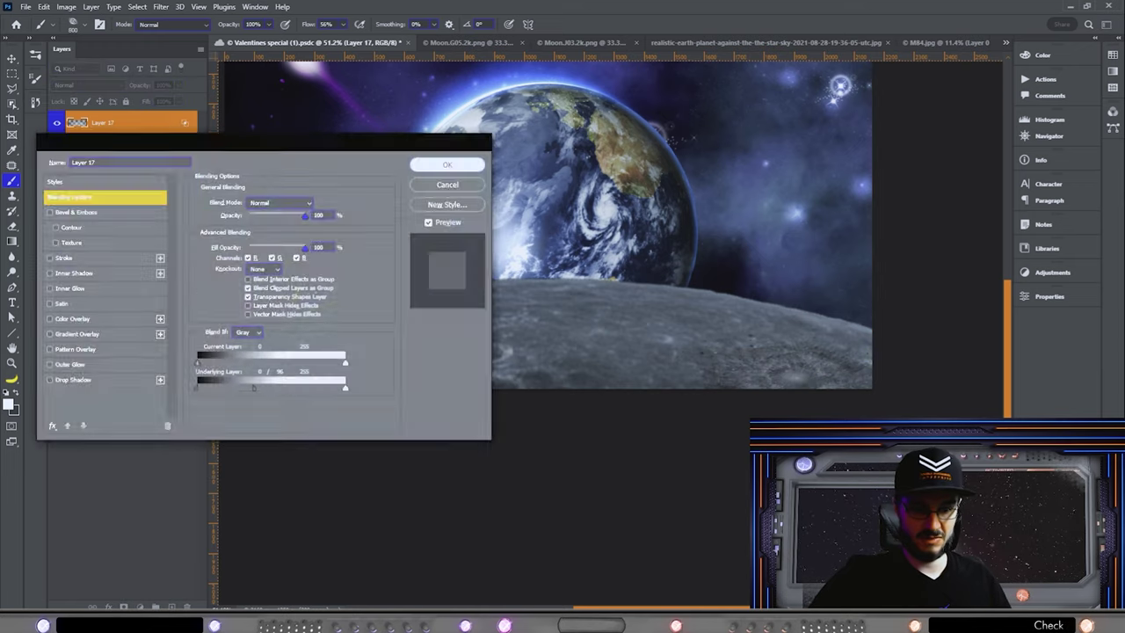
key("Return")
scroll(973, 392, "up", 5)
scroll(973, 379, "right", 2)
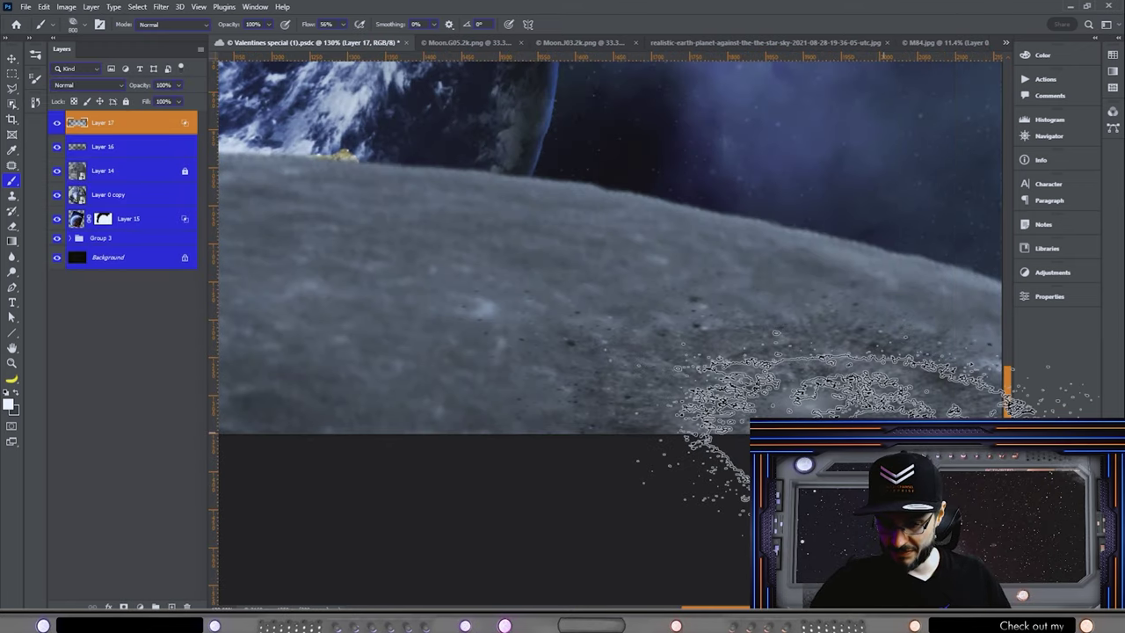
key("bracketleft")
key("bracketleft")
key("bracketleft")
key("bracketleft")
key("bracketleft")
key("bracketleft")
key("bracketleft")
key("bracketleft")
key("bracketleft")
key("bracketleft")
key("bracketleft")
key("bracketleft")
key("bracketleft")
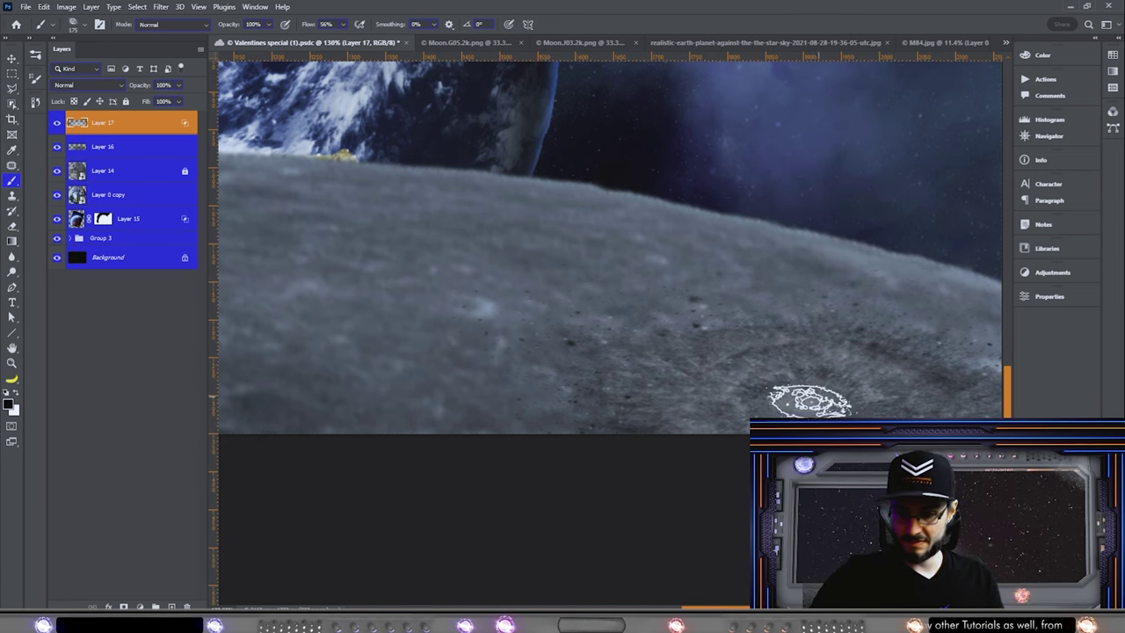
scroll(808, 399, "down", 5)
scroll(905, 385, "up", 1)
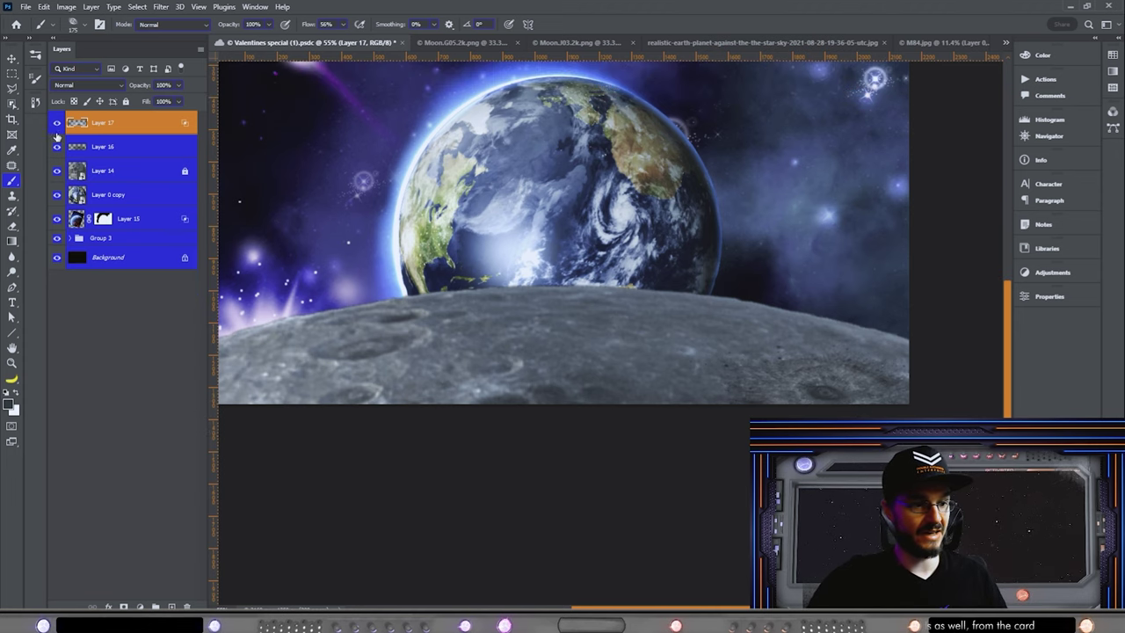
left_click(130, 148, "shift")
Step: Group Layers 16 and 17 into Group 4 and convert it to a smart object
key("ctrl+g")
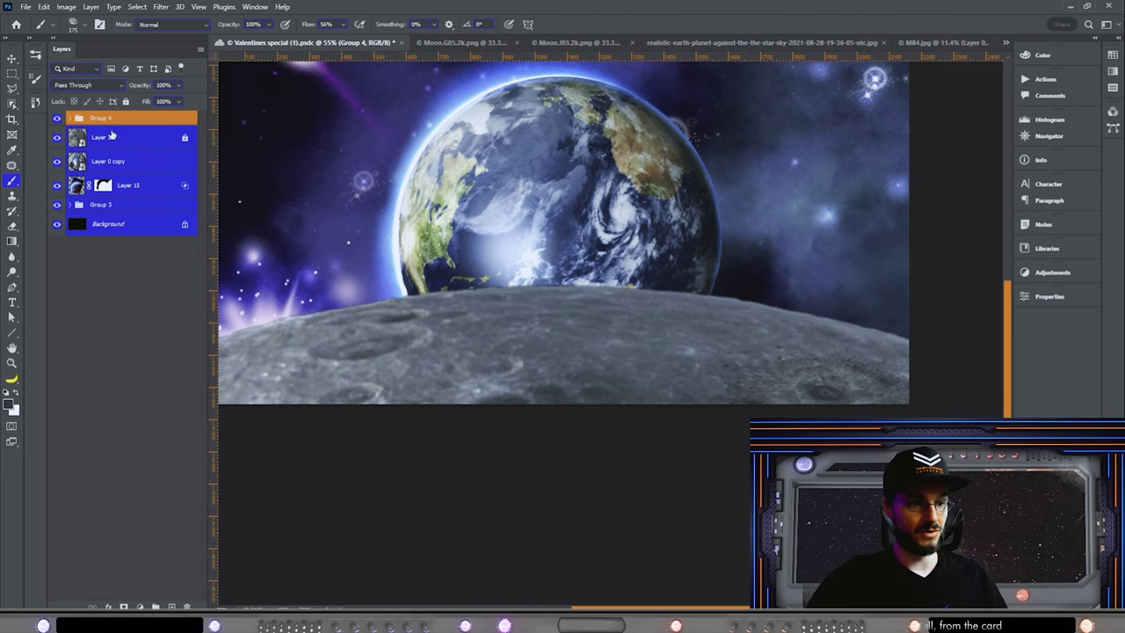
left_click(57, 120)
left_click(57, 121)
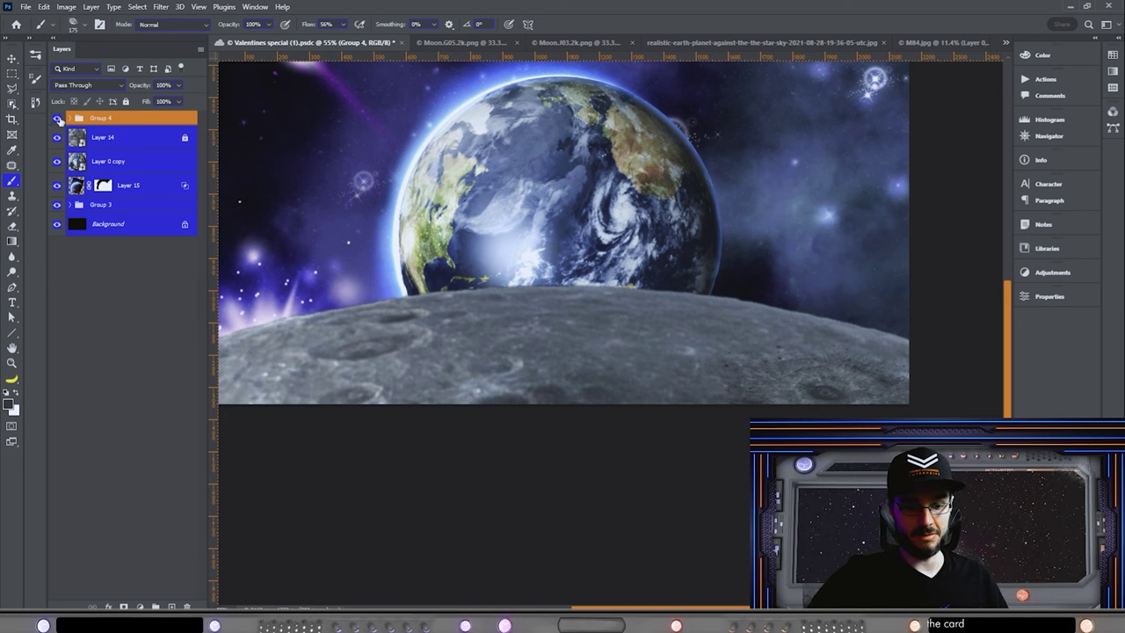
right_click(123, 120)
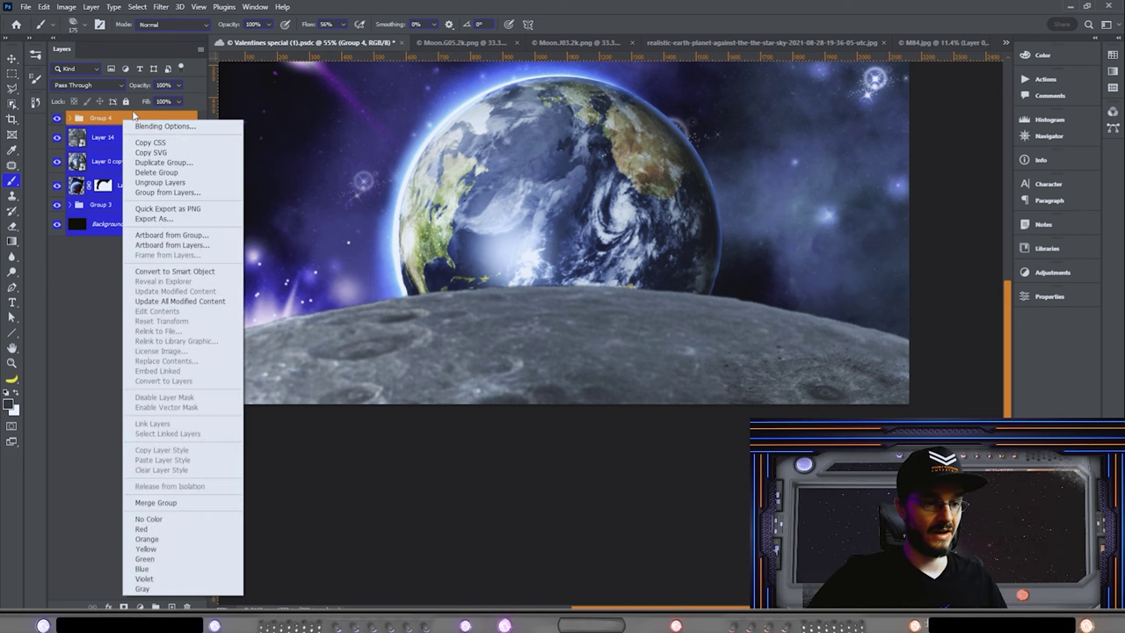
left_click(187, 273)
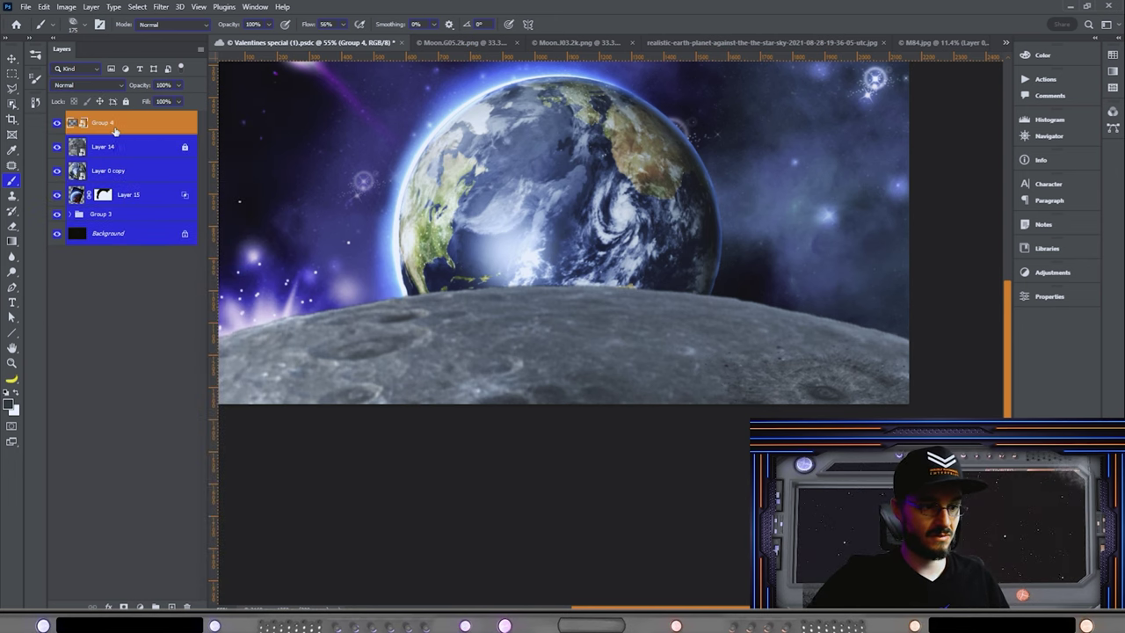
Step: Duplicate the Group 4 smart object and move the copy to the right
key("v")
key("ctrl+minus")
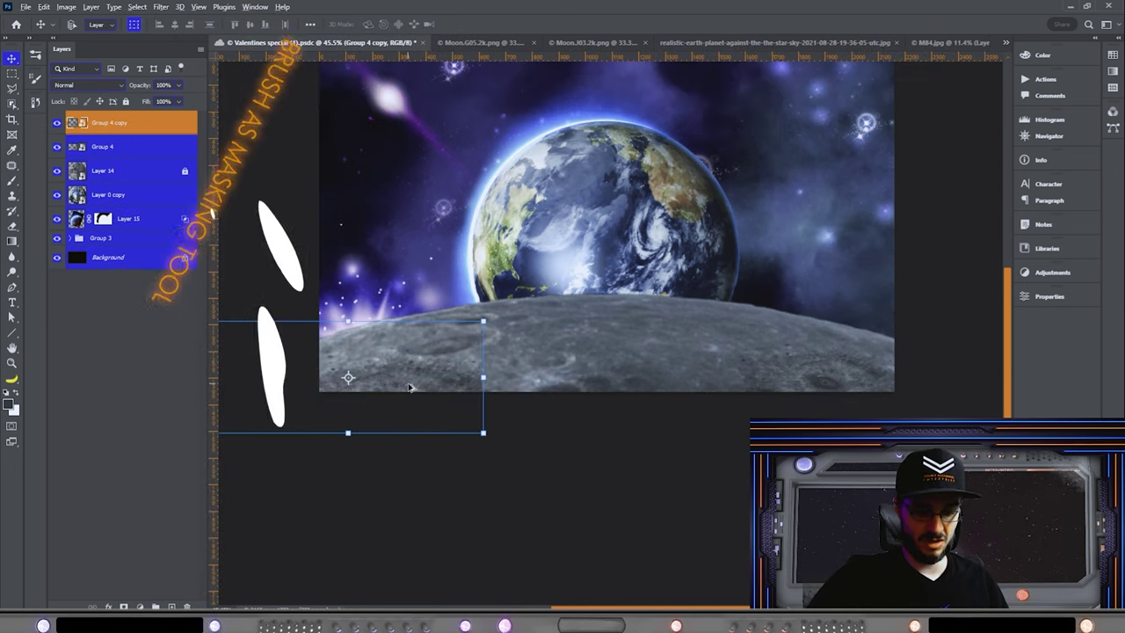
left_click_drag(457, 383, 644, 376)
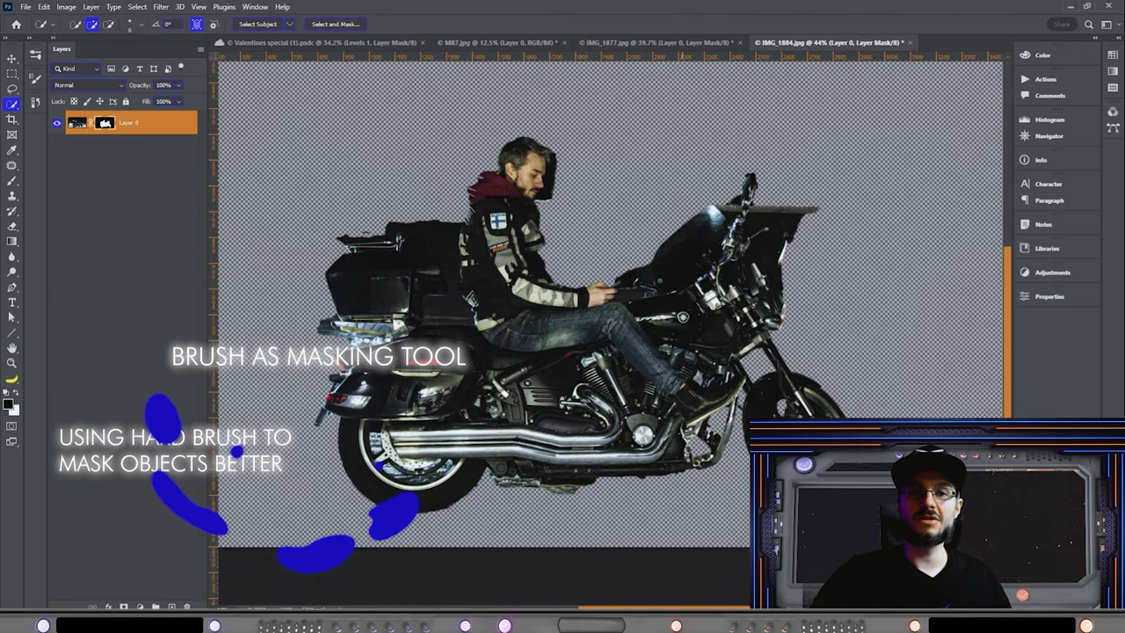
Step: Switch to the Hard Round Pressure Size brush for painting on the rider's mask
scroll(606, 351, "up", 1)
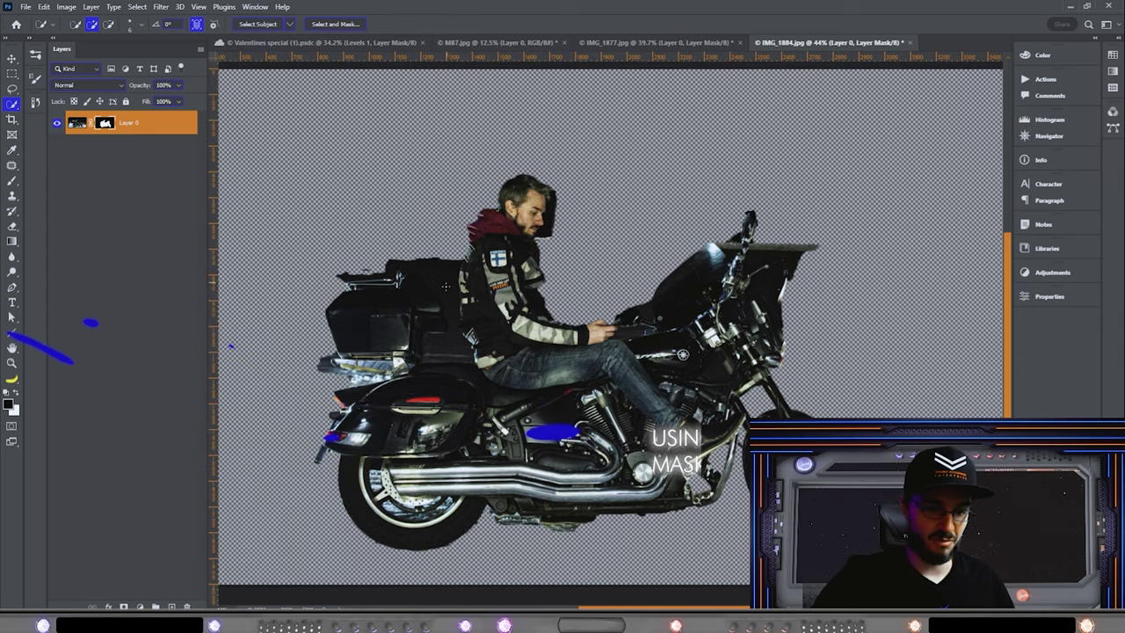
key("b")
scroll(548, 470, "up", 2)
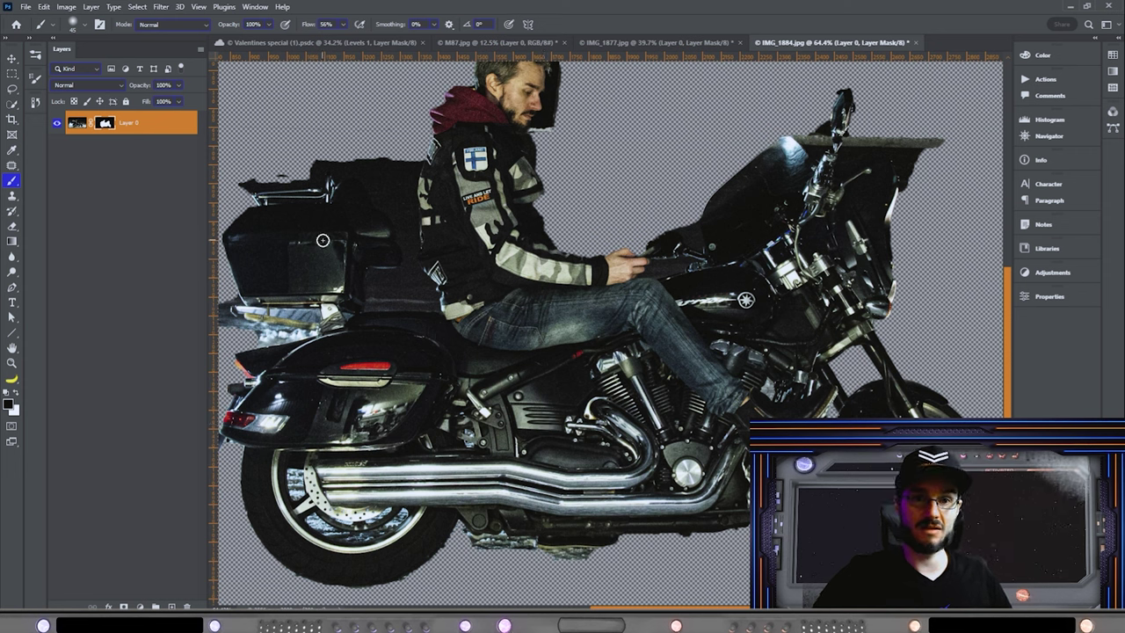
left_click(76, 23)
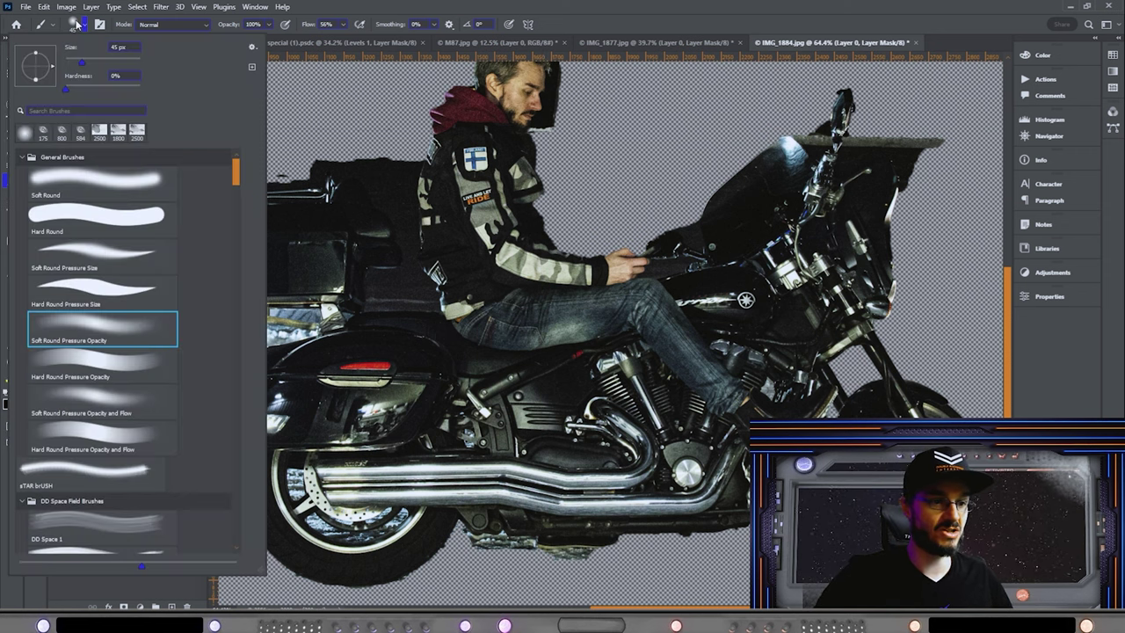
left_click(88, 288)
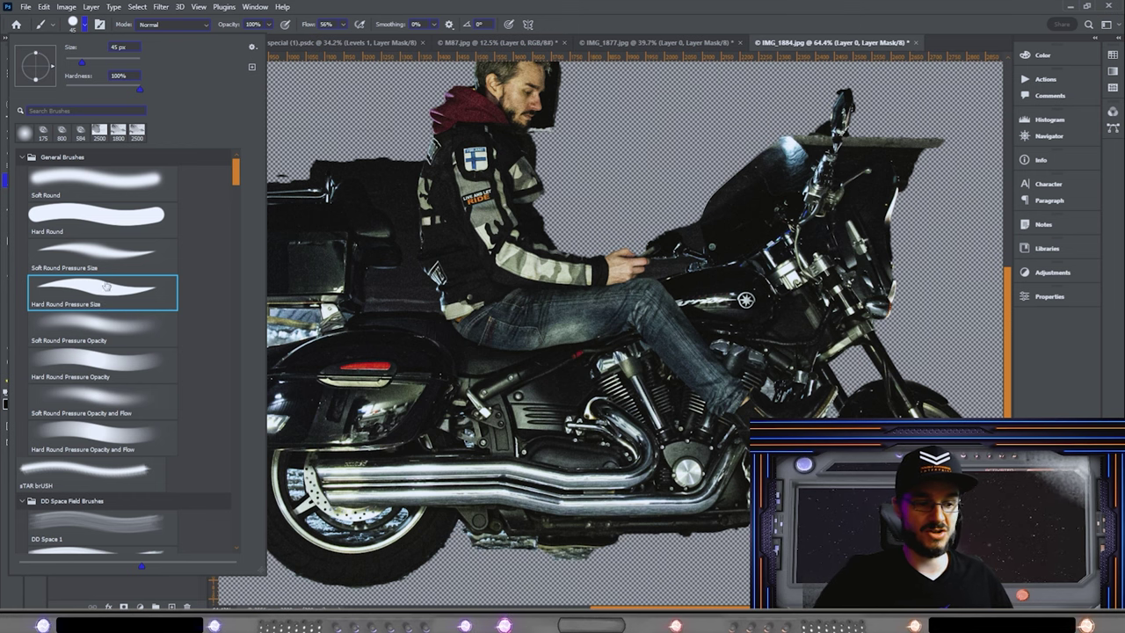
key("Return")
scroll(734, 393, "up", 3)
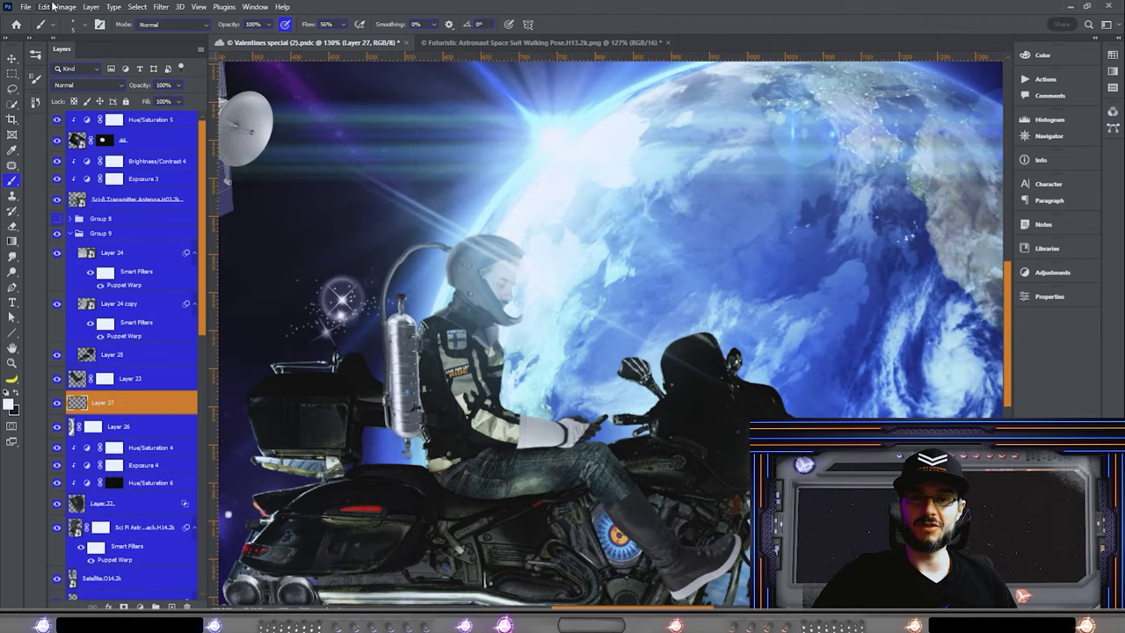
Step: Try moving Layer 28 above Layer 26, undo the reorder, and invert Layer 28's mask
left_click(83, 25)
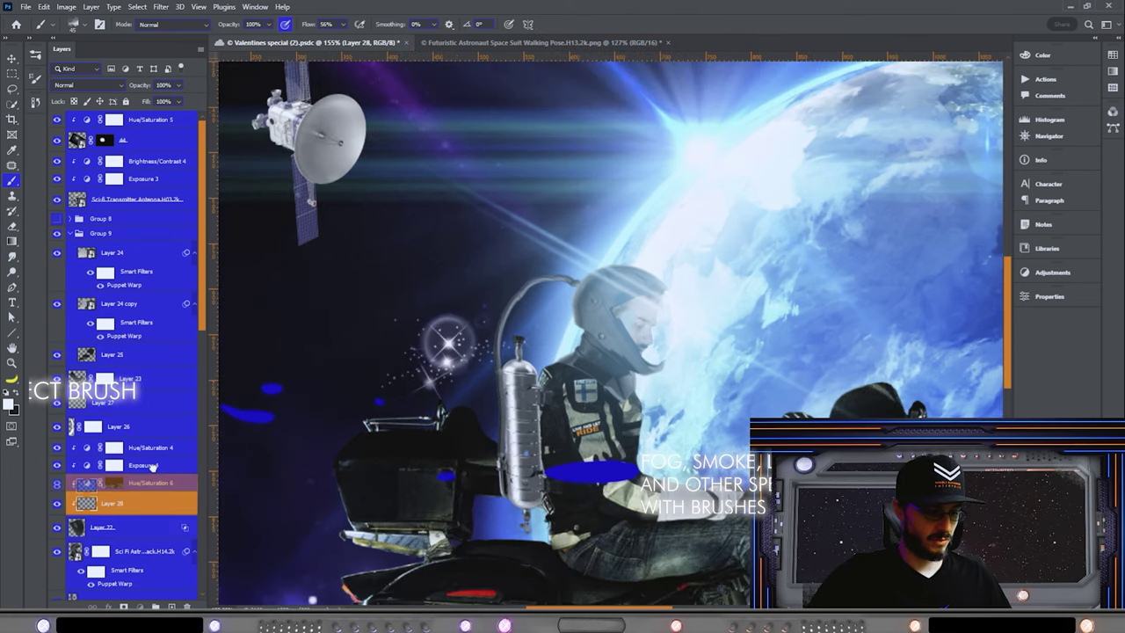
left_click_drag(152, 467, 145, 428)
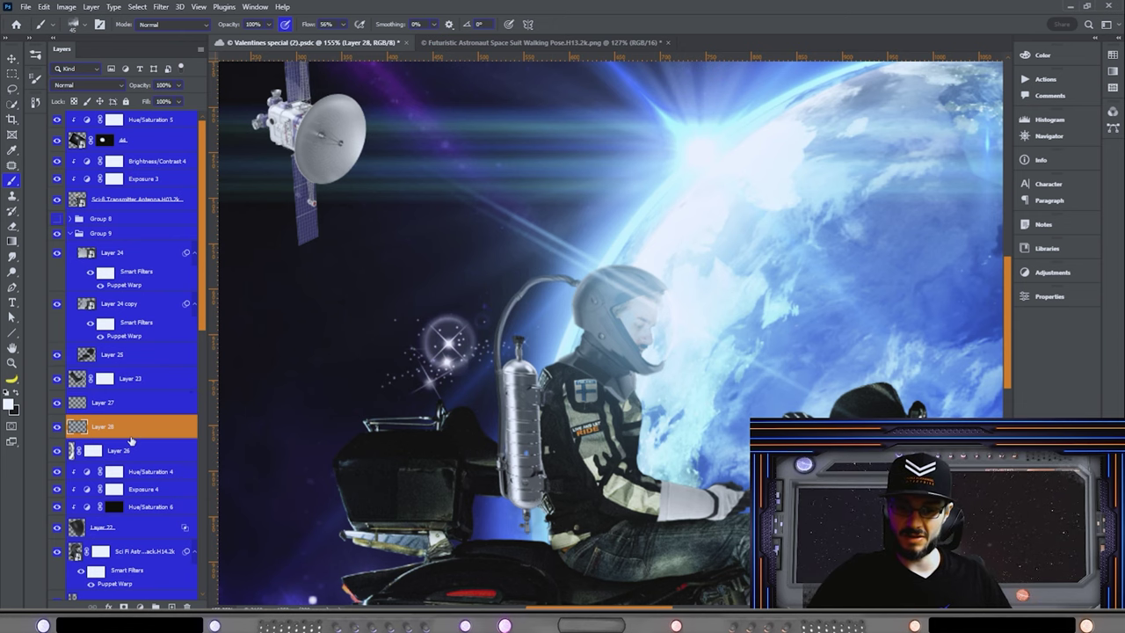
left_click(160, 450)
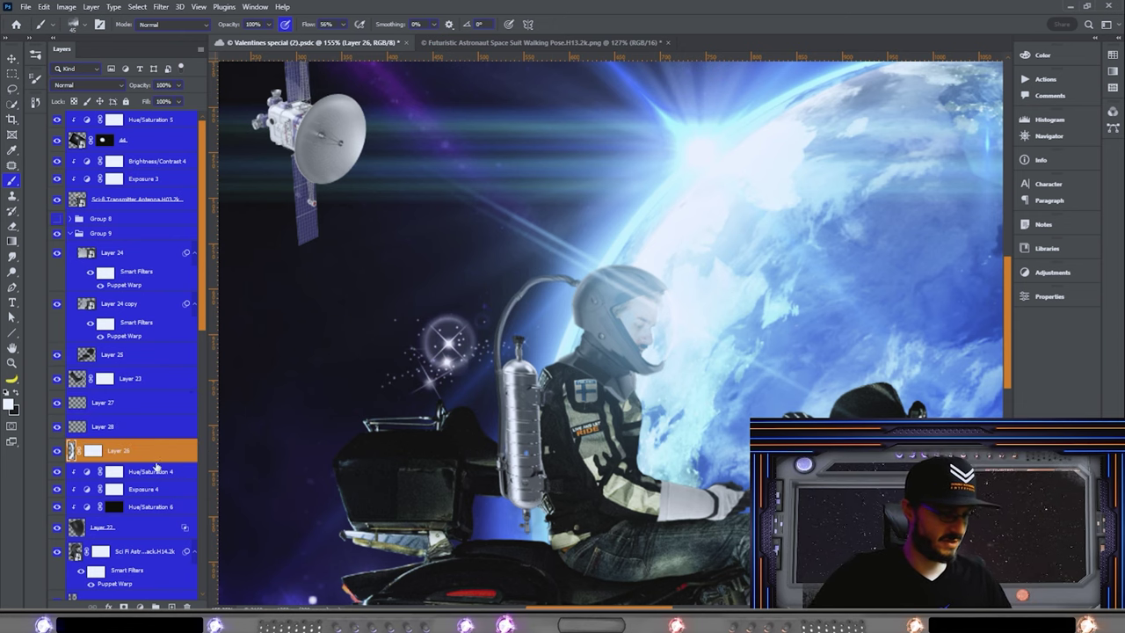
left_click_drag(151, 470, 56, 449)
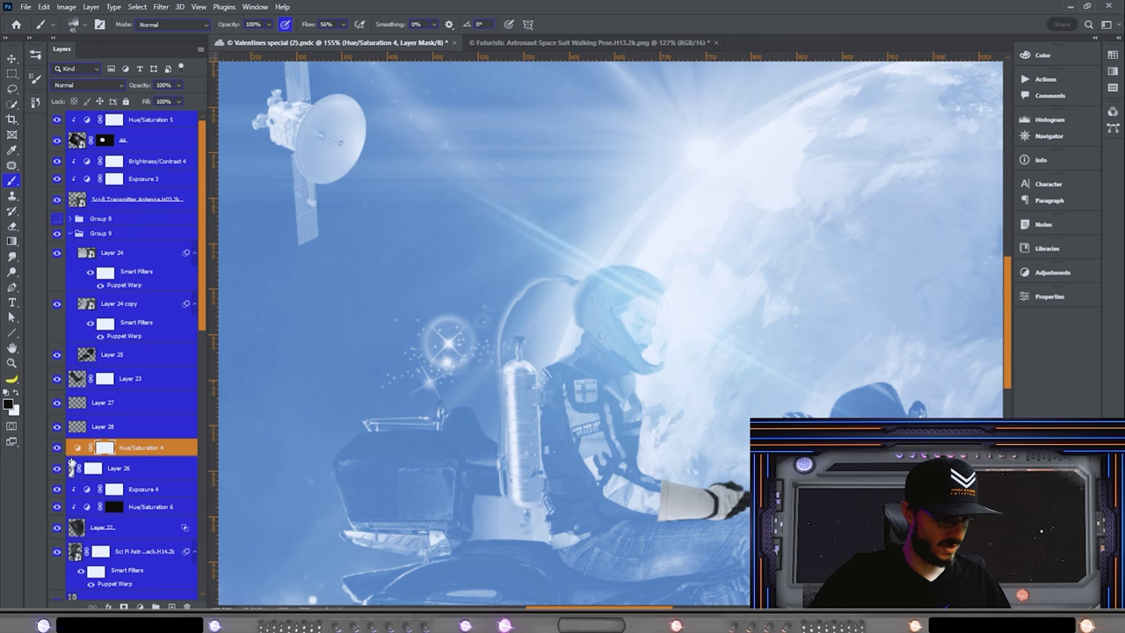
key("ctrl+z")
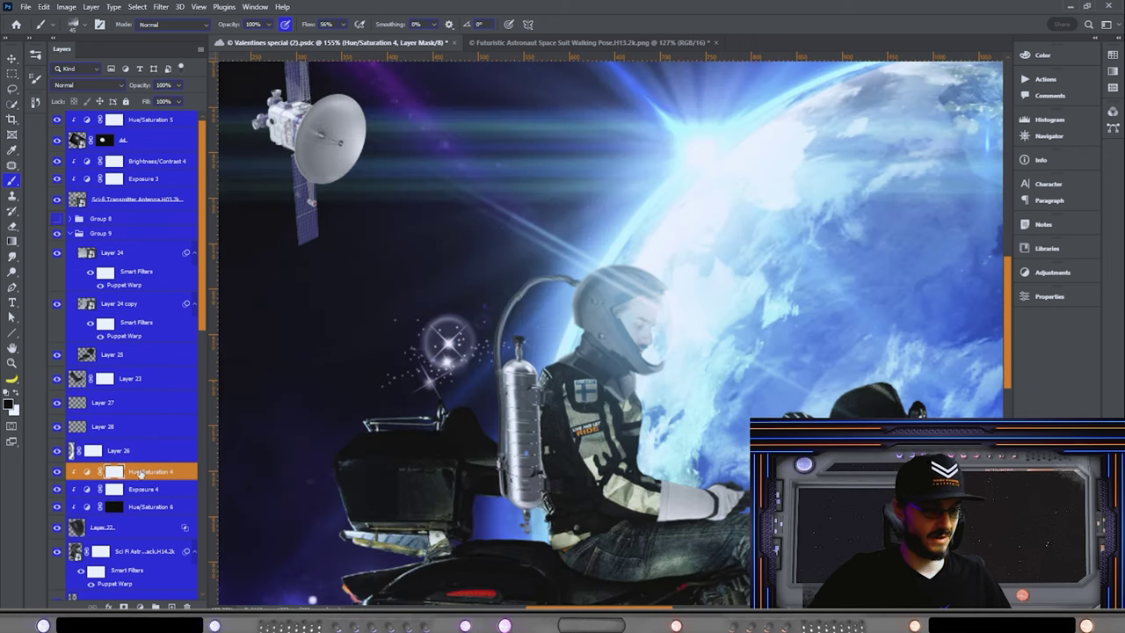
key("ctrl+z")
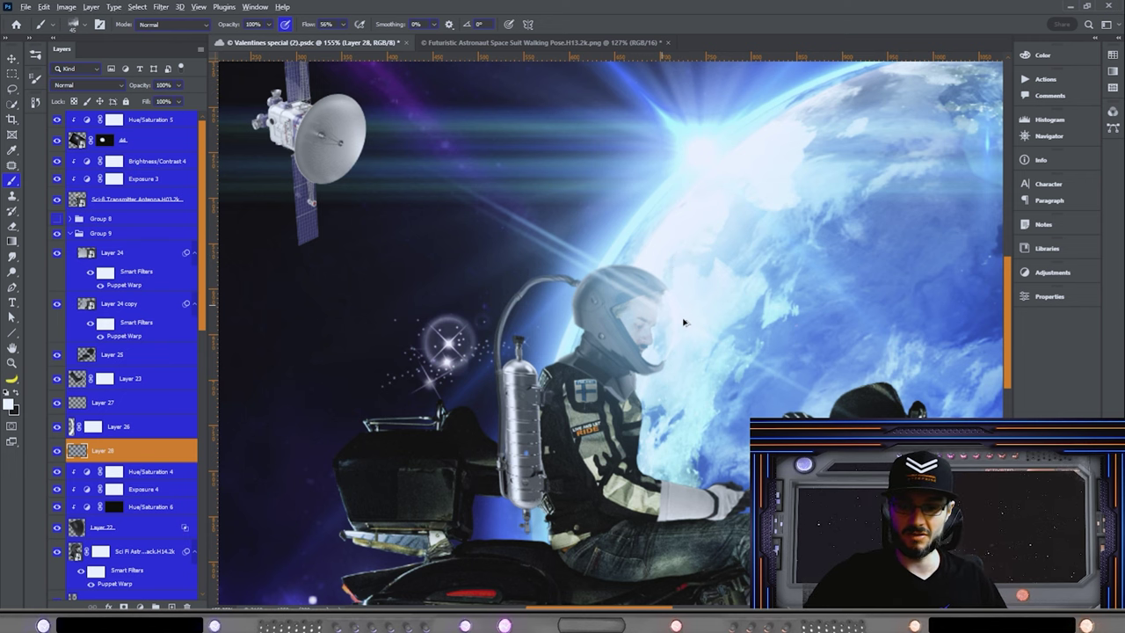
scroll(684, 321, "up", 3)
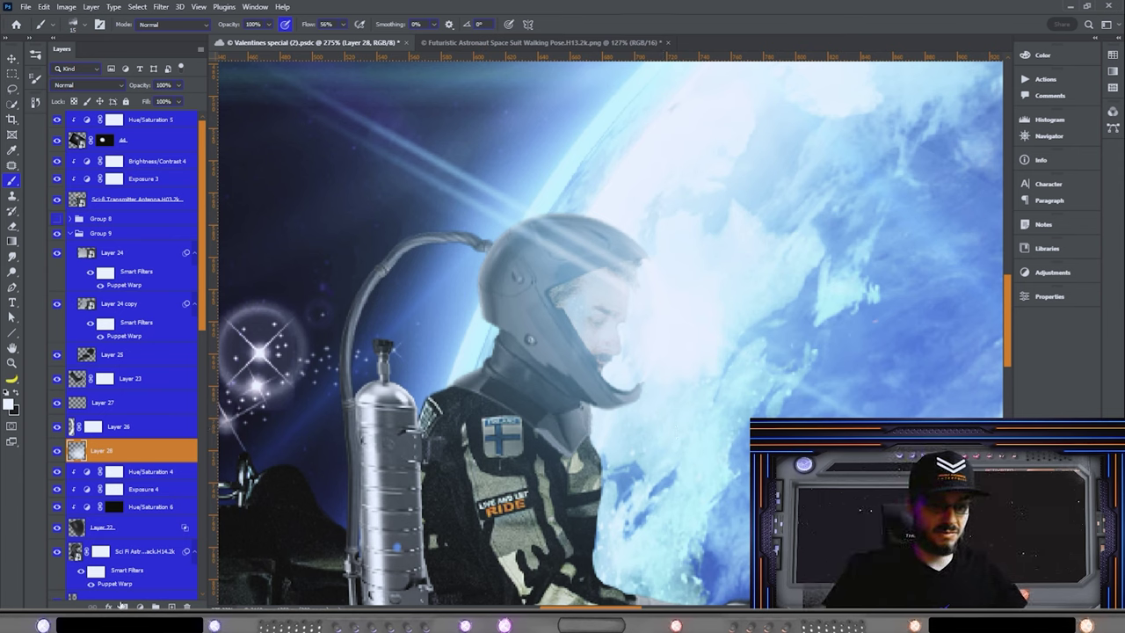
key("ctrl+i")
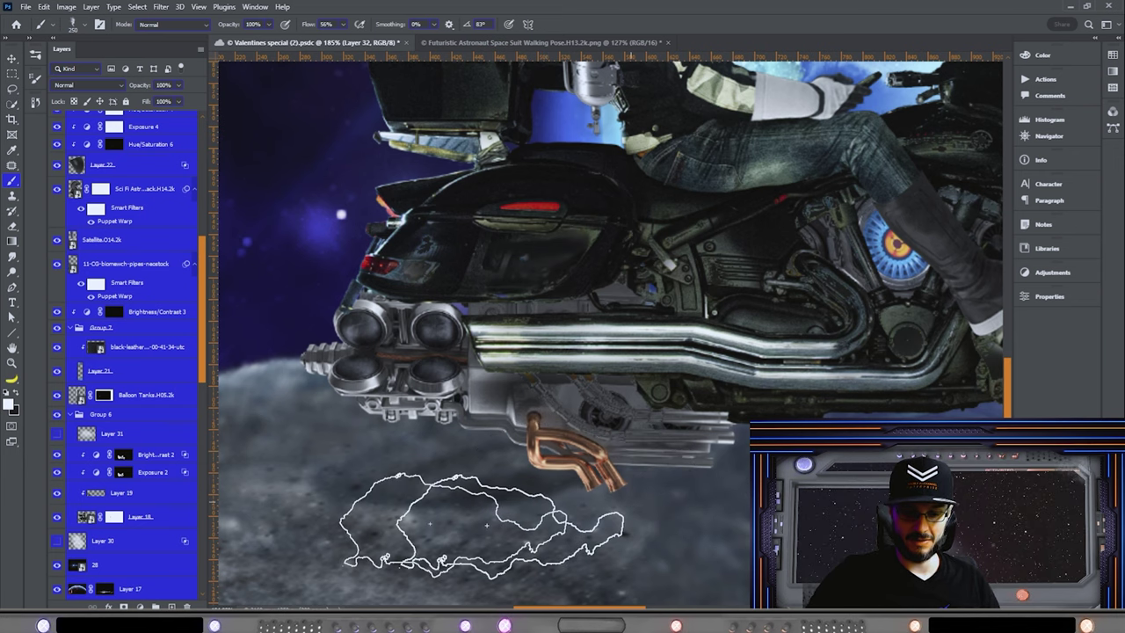
Step: Show the exhaust smoke layers 30 and 31 and select Layer 31
left_click(56, 540)
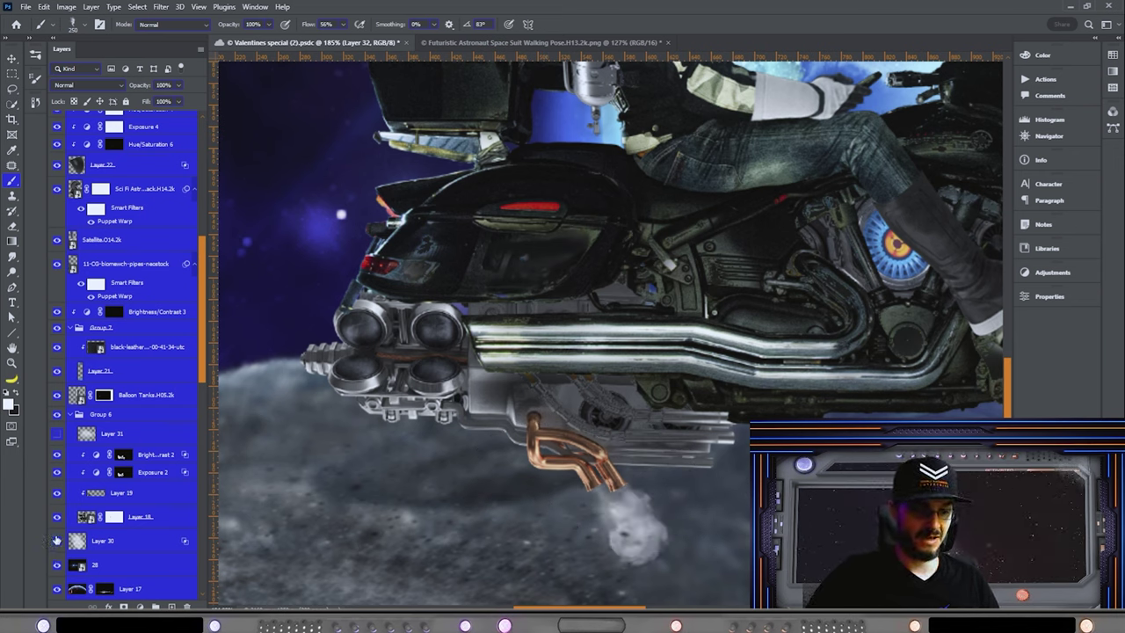
left_click(57, 434)
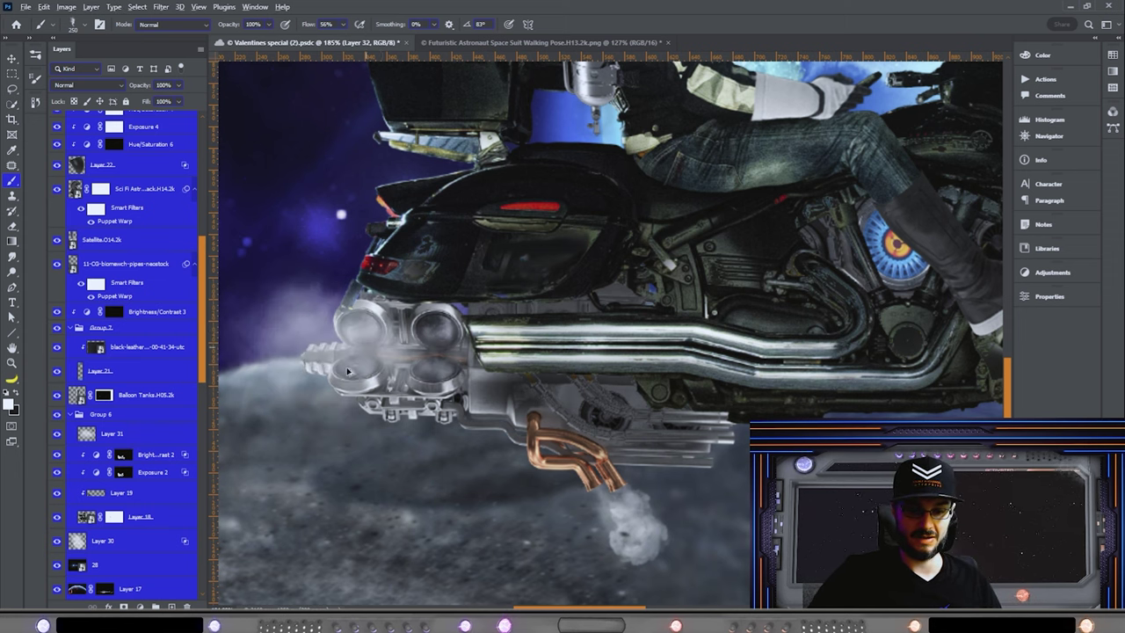
scroll(275, 436, "down", 2)
left_click(165, 429)
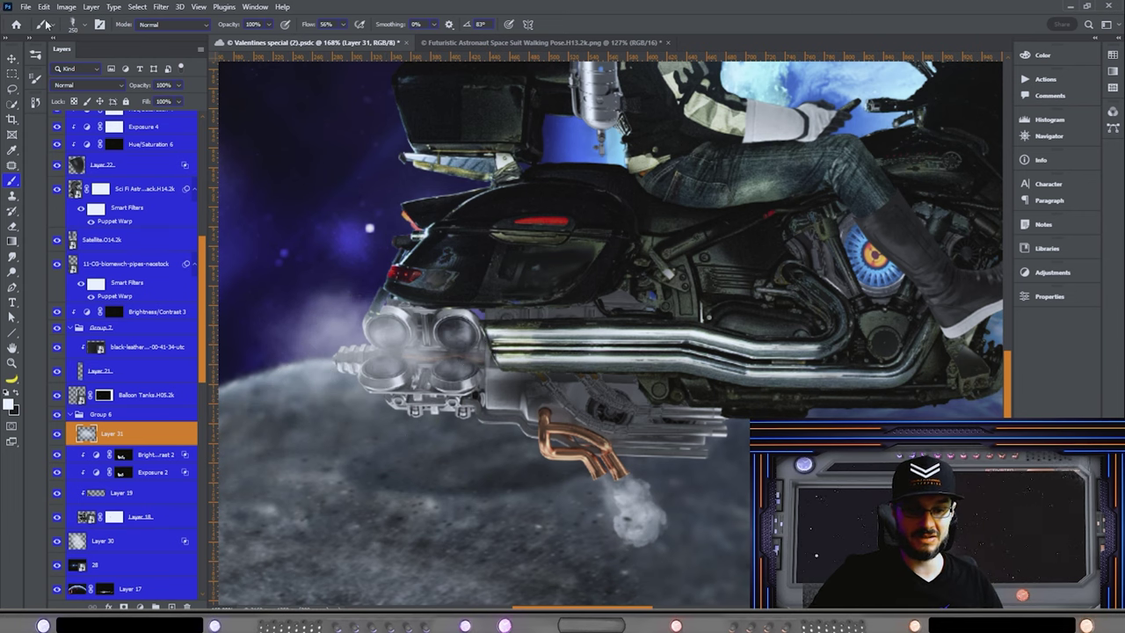
Step: Pick a smoke brush, test denser smoke over the exhaust tips, undo it, and switch to black
left_click(75, 25)
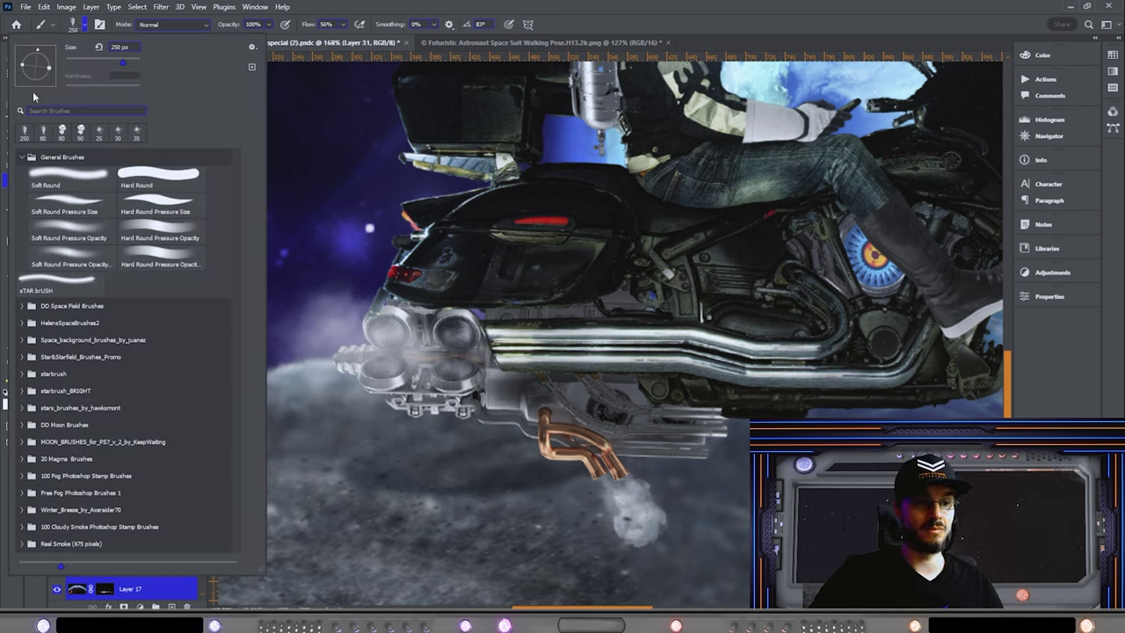
key("Return")
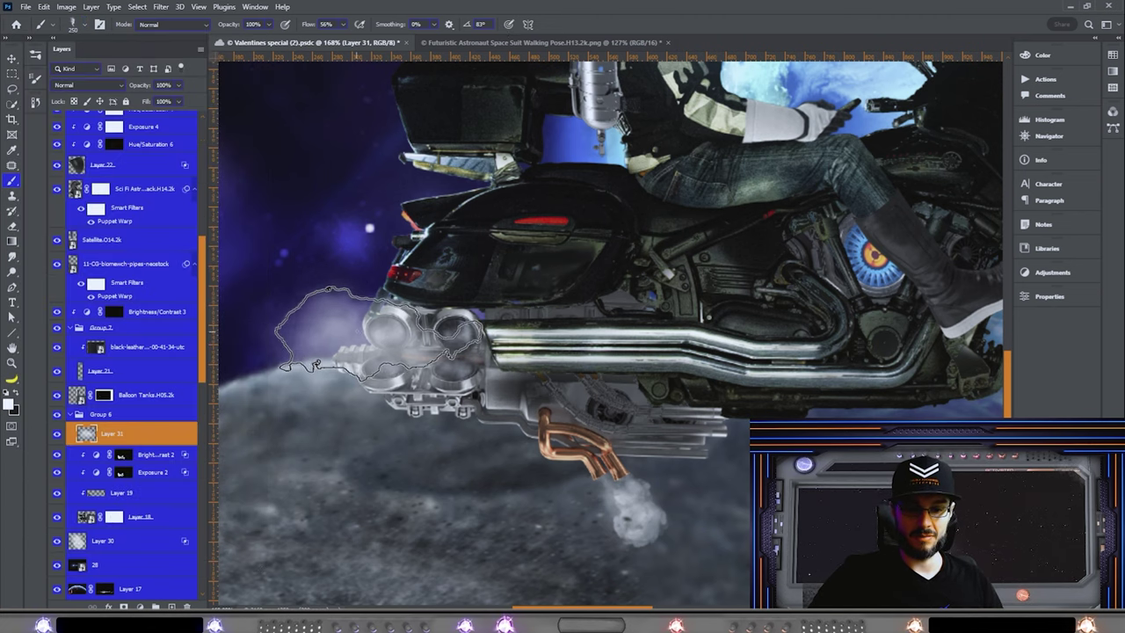
mouse_move(390, 344)
left_mouse_down()
mouse_move(362, 365)
mouse_move(393, 358)
left_mouse_up()
key("ctrl+z")
key("ctrl+z")
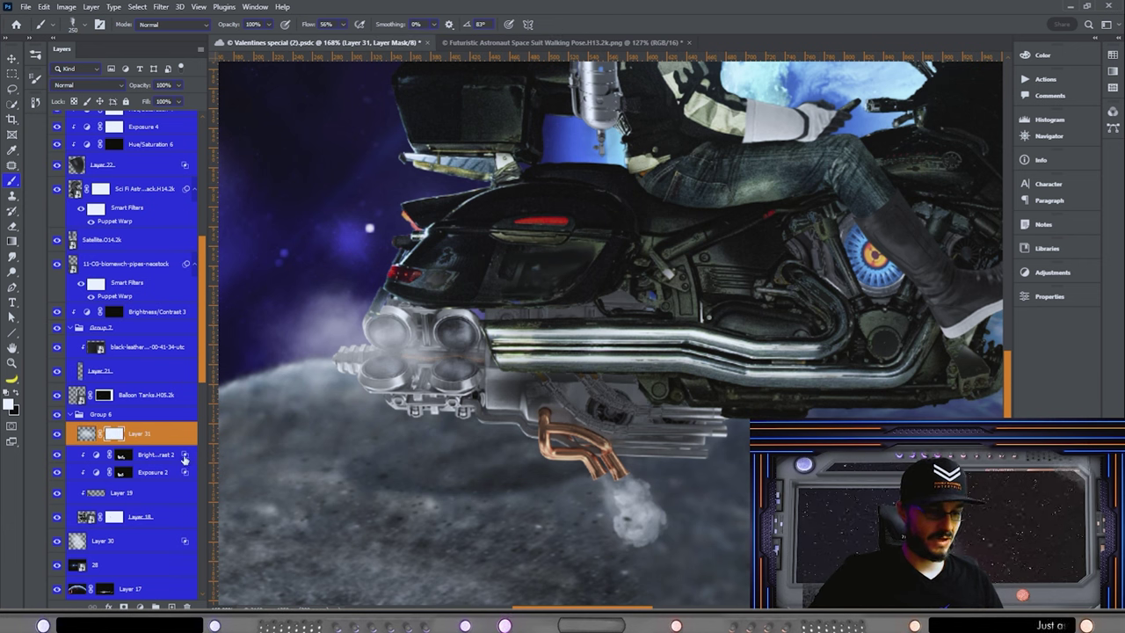
key("x")
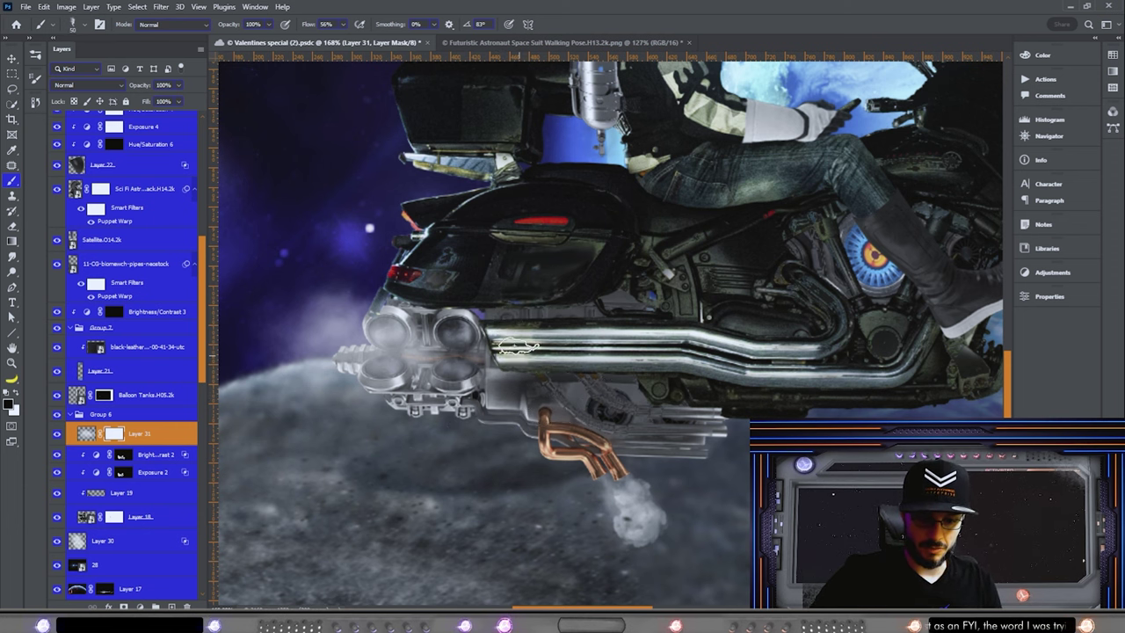
scroll(576, 337, "down", 5)
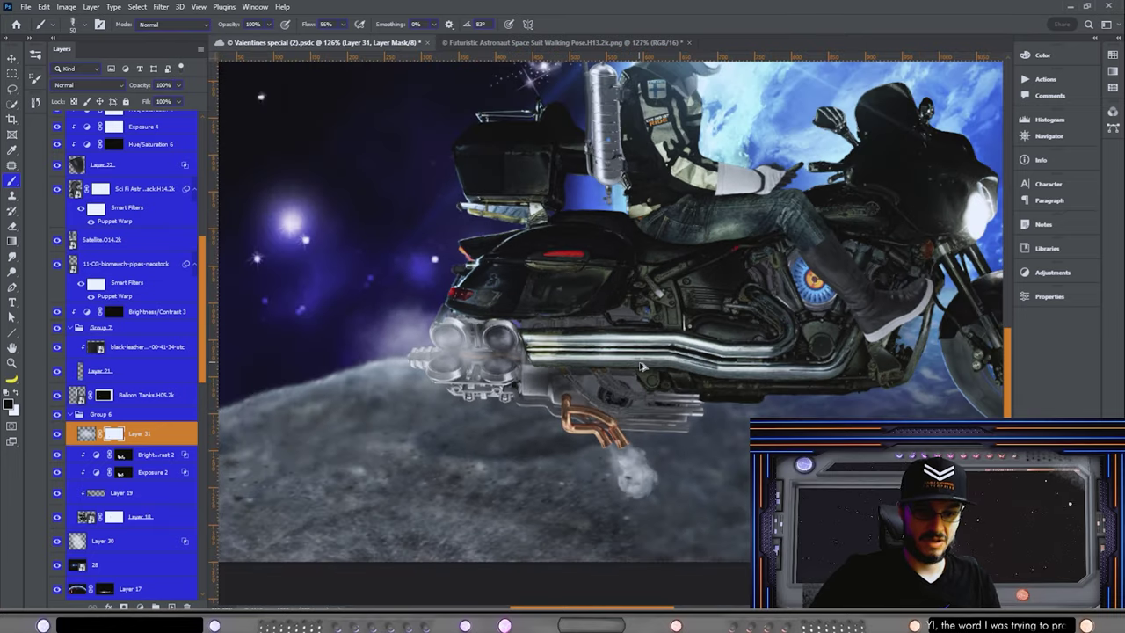
scroll(718, 335, "down", 2)
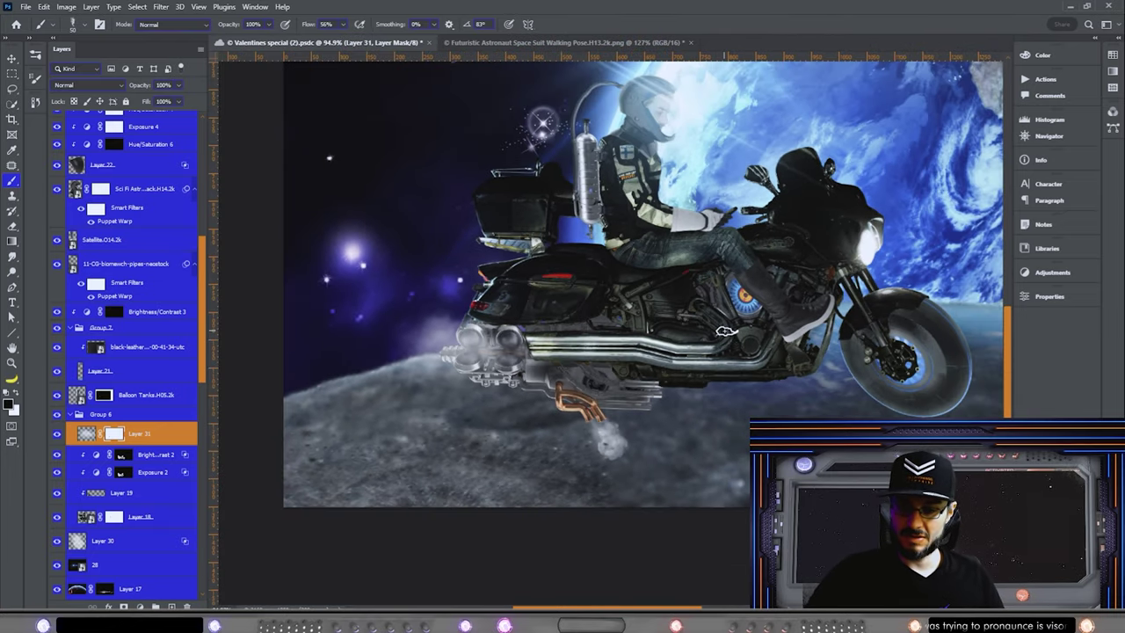
scroll(703, 331, "right", 3)
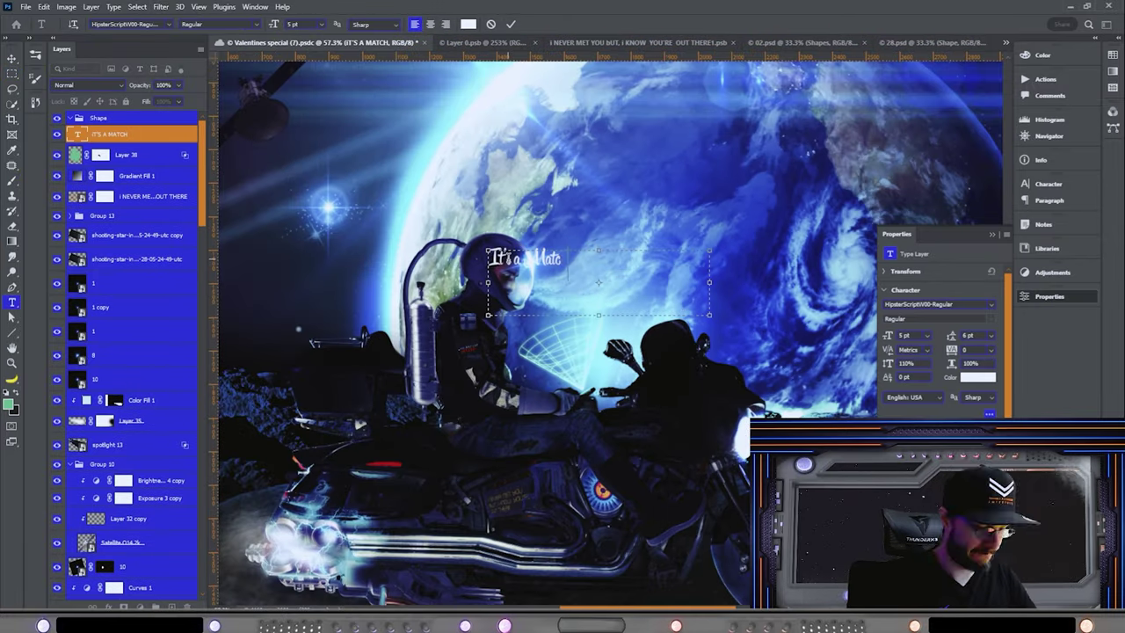
Step: Choose an option from the It's a Match text layer's context menu
right_click(151, 134)
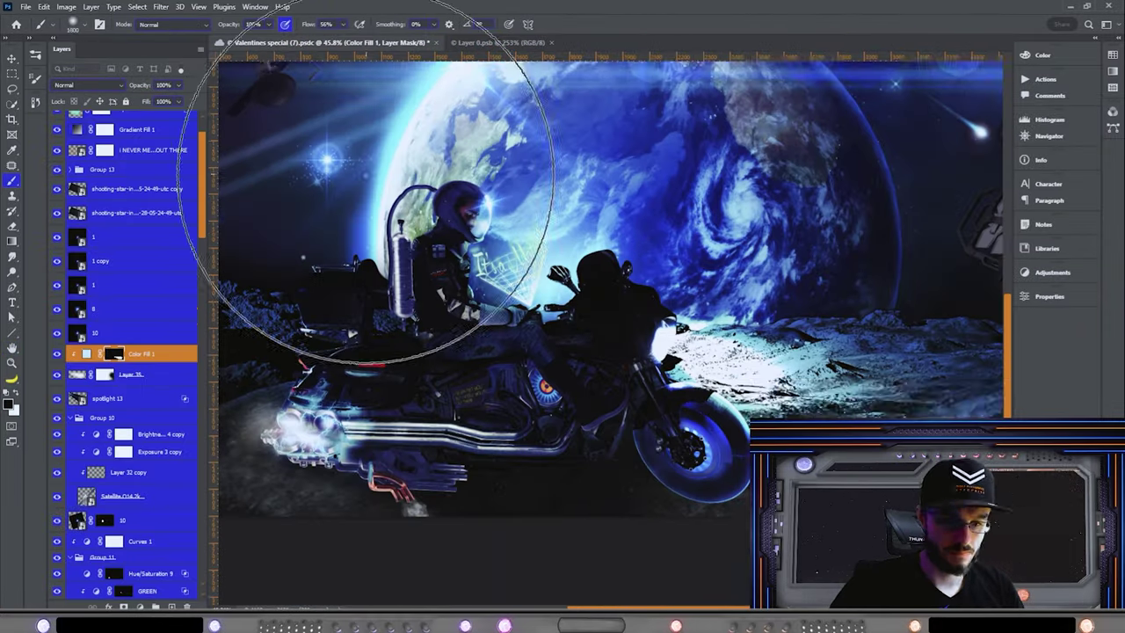
left_click(132, 381)
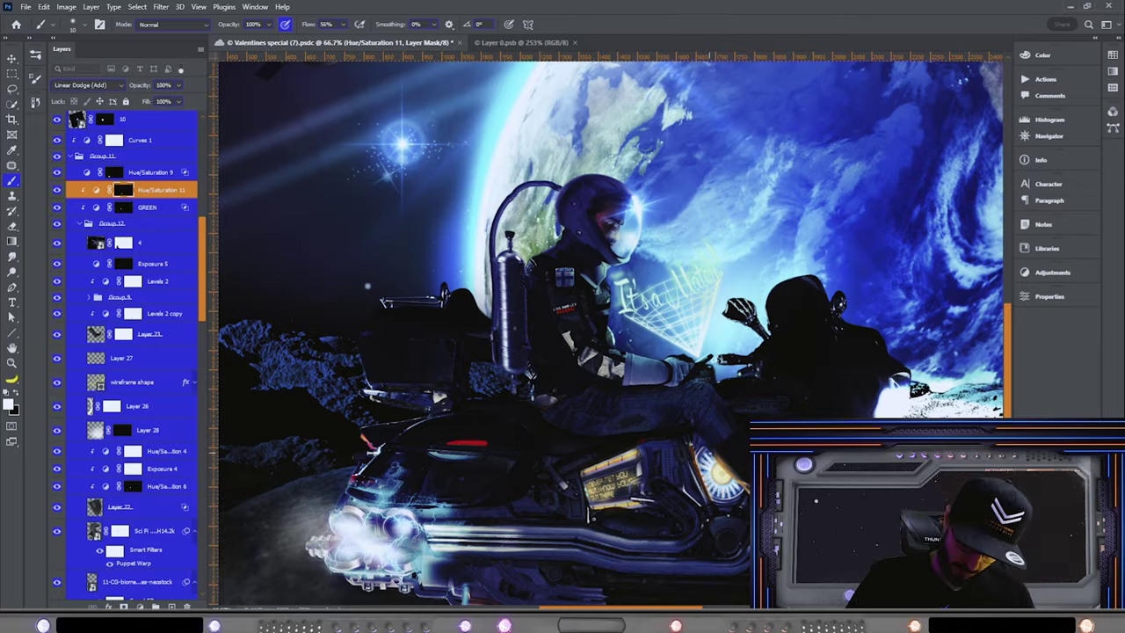
scroll(642, 502, "up", 2)
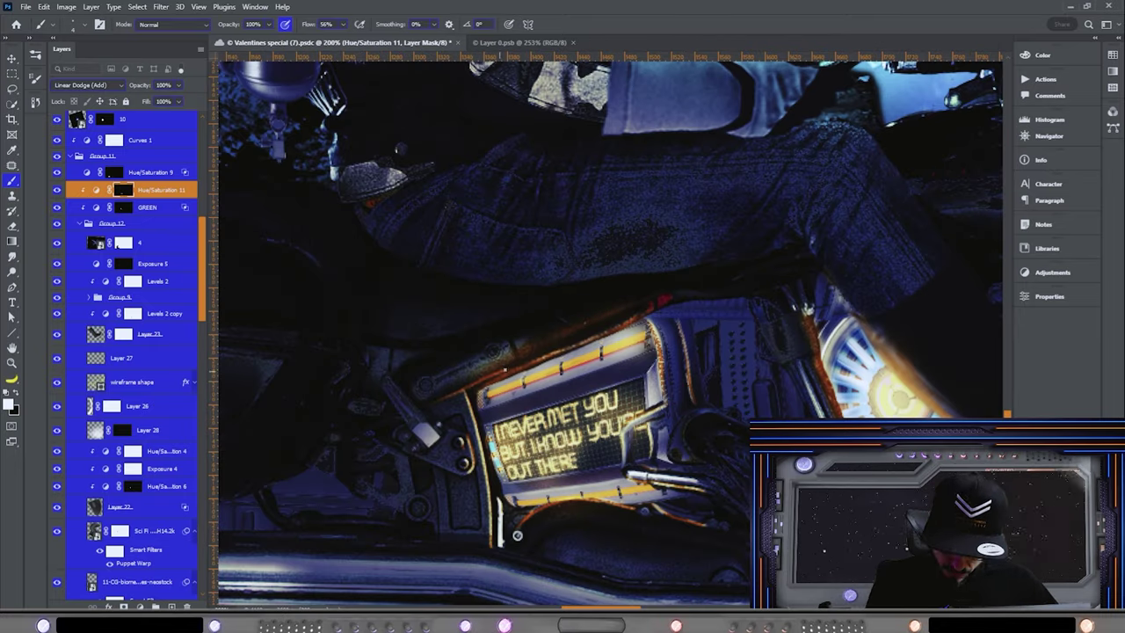
scroll(517, 535, "down", 4)
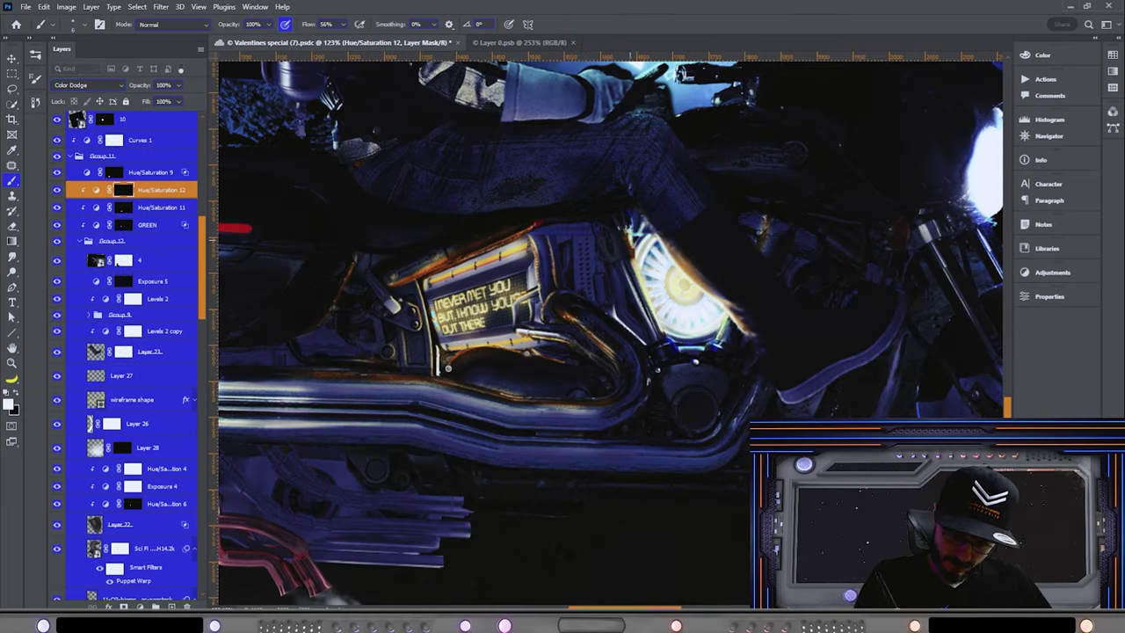
Step: Select the Blue colour layer among the glow layers and view the astronaut at 100%
key("alt+bracketleft")
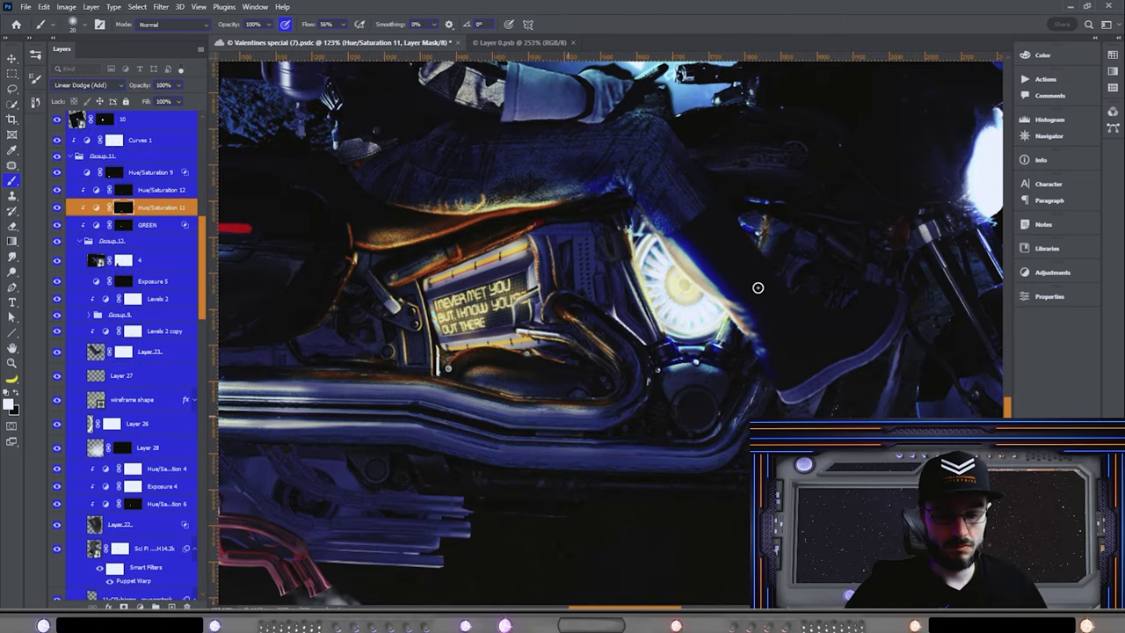
left_click(153, 190)
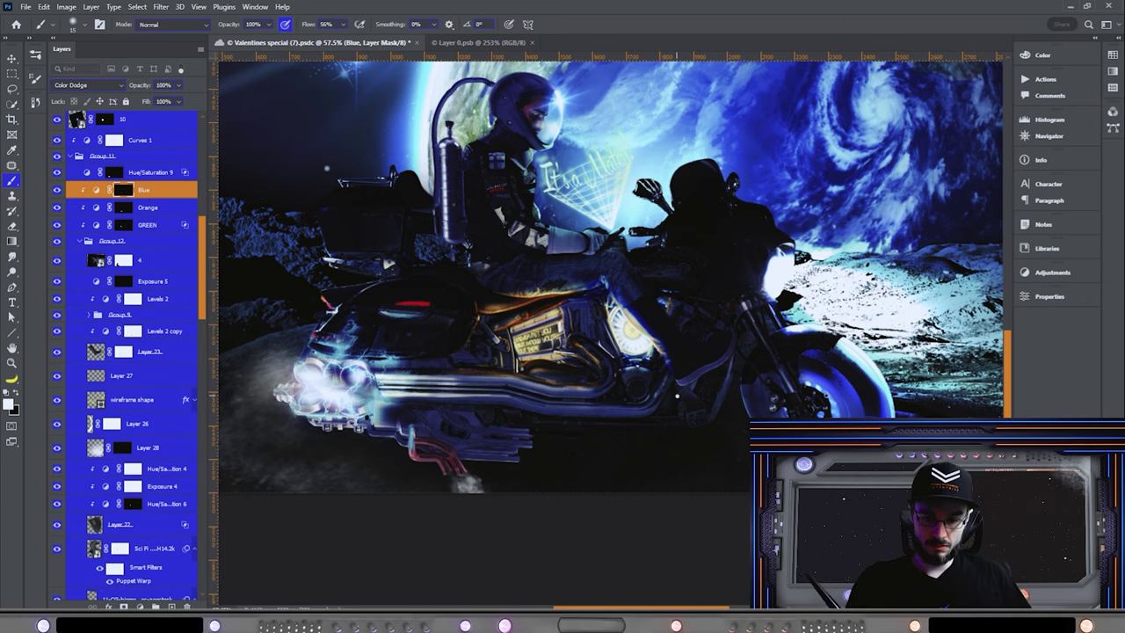
scroll(687, 373, "up", 4)
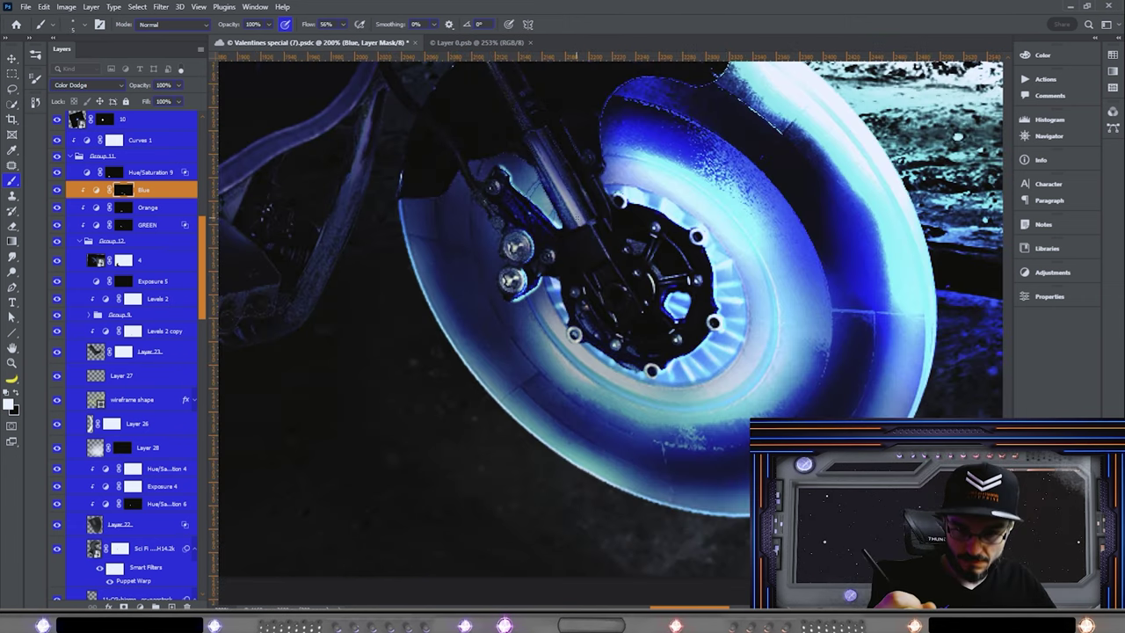
scroll(617, 352, "down", 3)
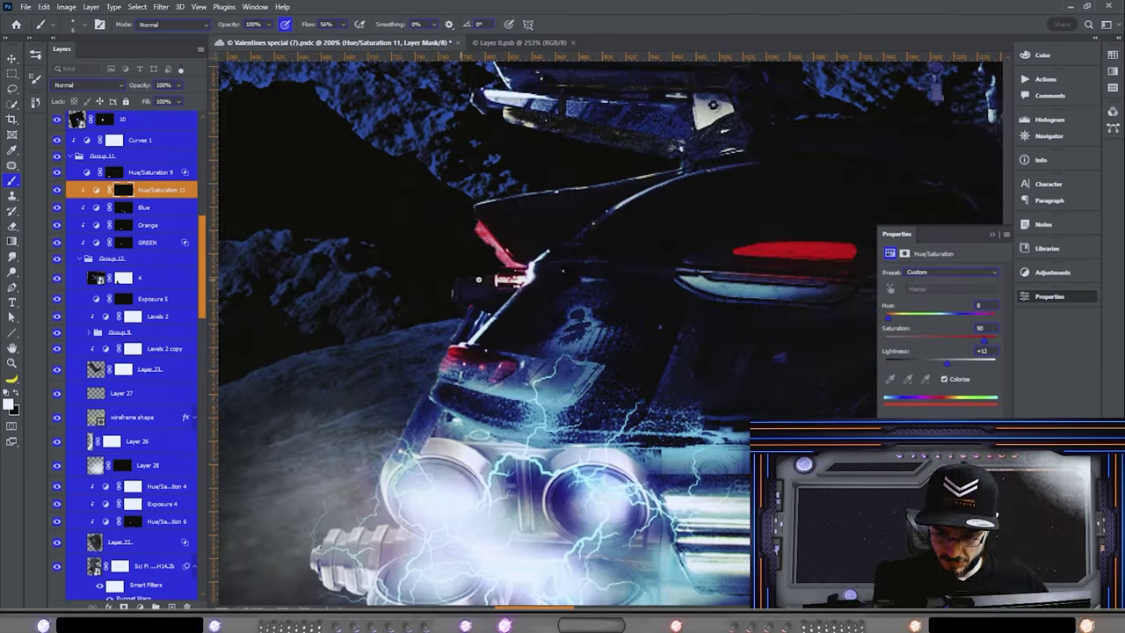
left_click(112, 259)
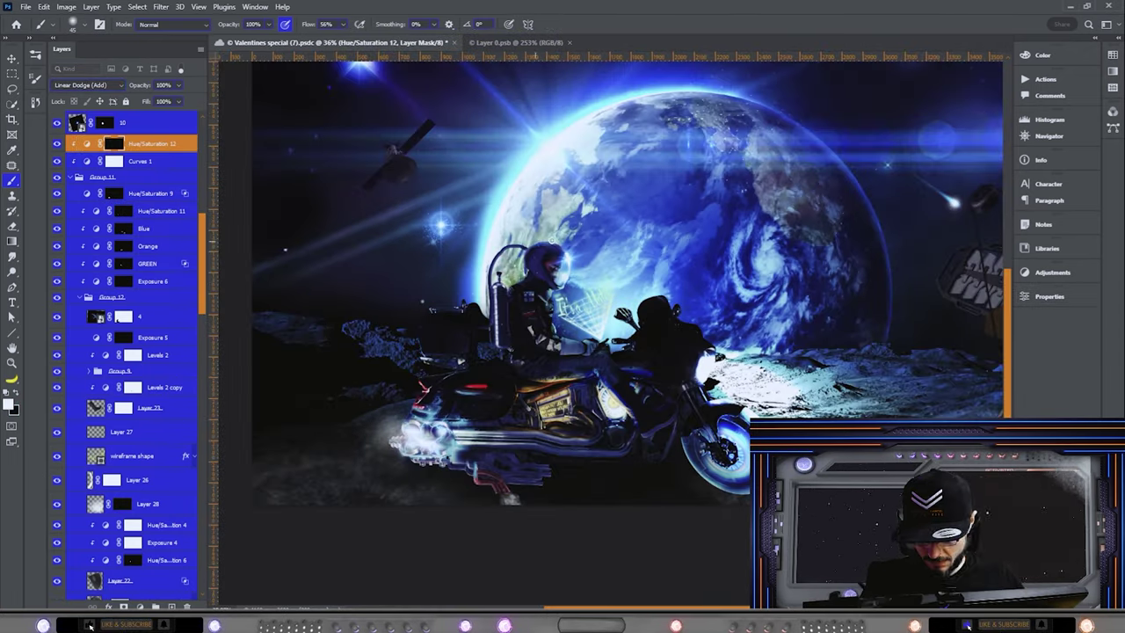
key("ctrl+1")
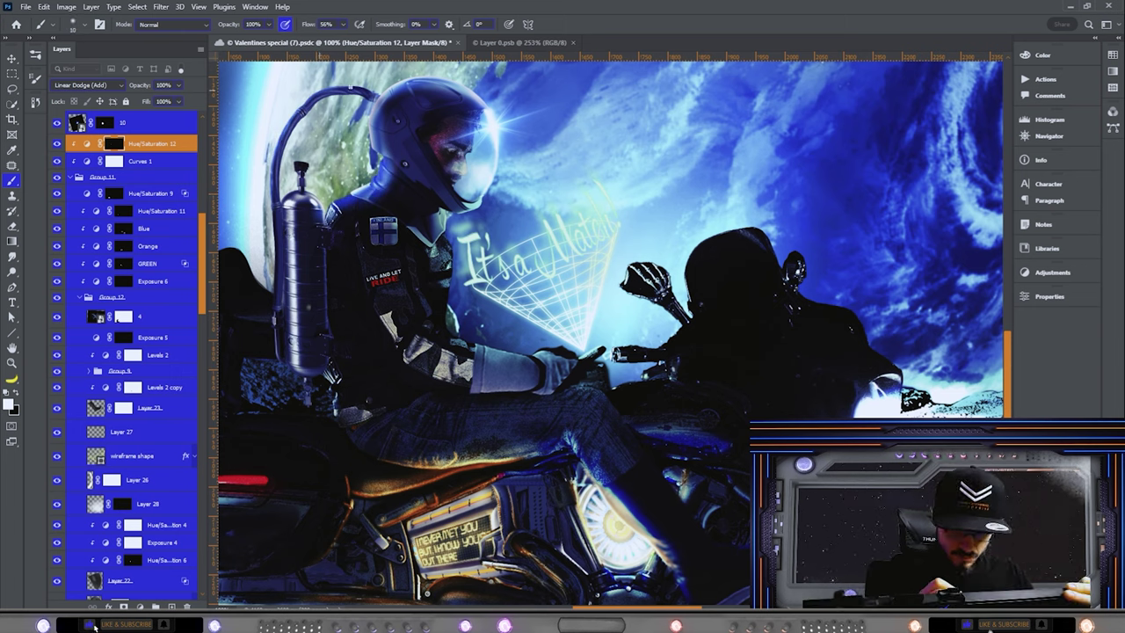
scroll(394, 376, "up", 2)
scroll(460, 347, "down", 3)
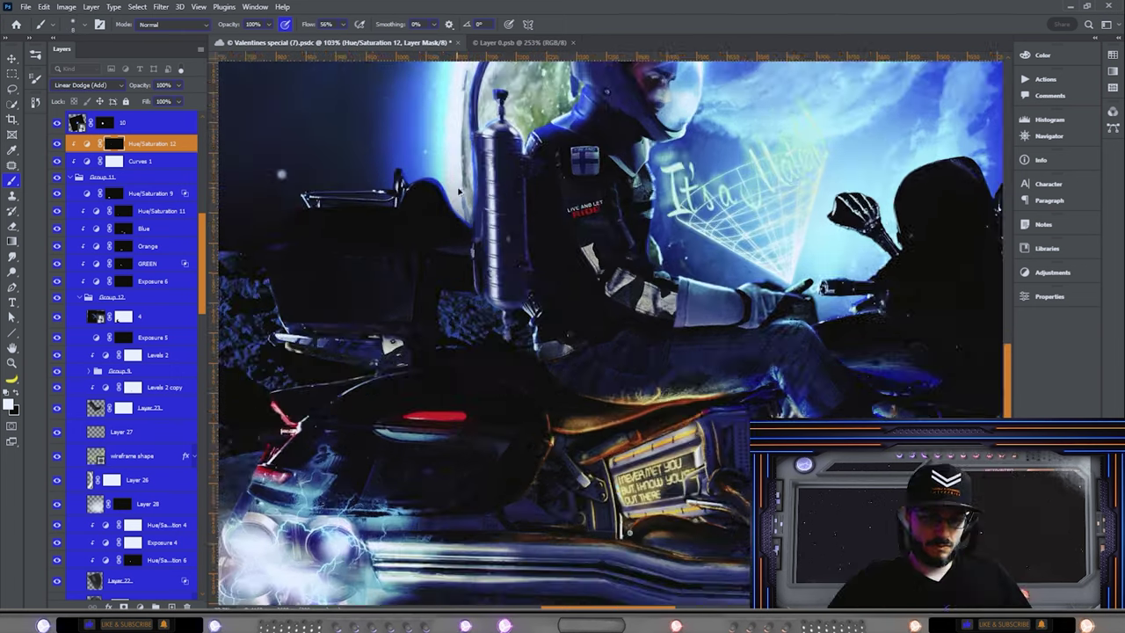
scroll(421, 319, "up", 3)
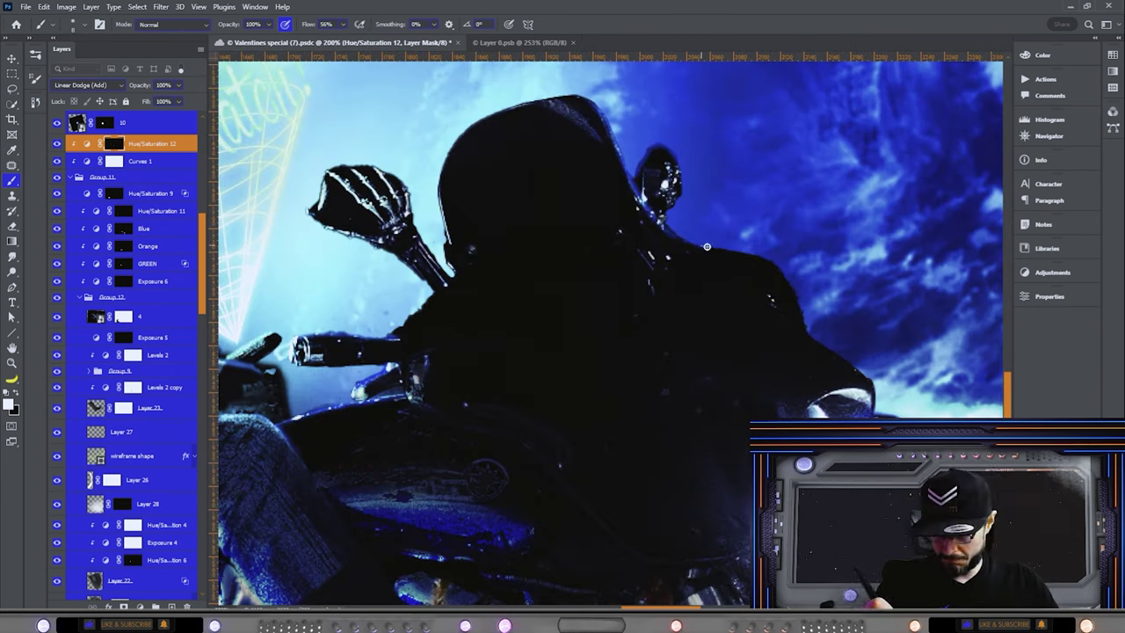
Step: Blend the 'eARTH hl' layer using Linear Dodge (Add) with an underlying-layer Blend If split of 0/18
scroll(580, 290, "down", 1)
right_click(582, 276)
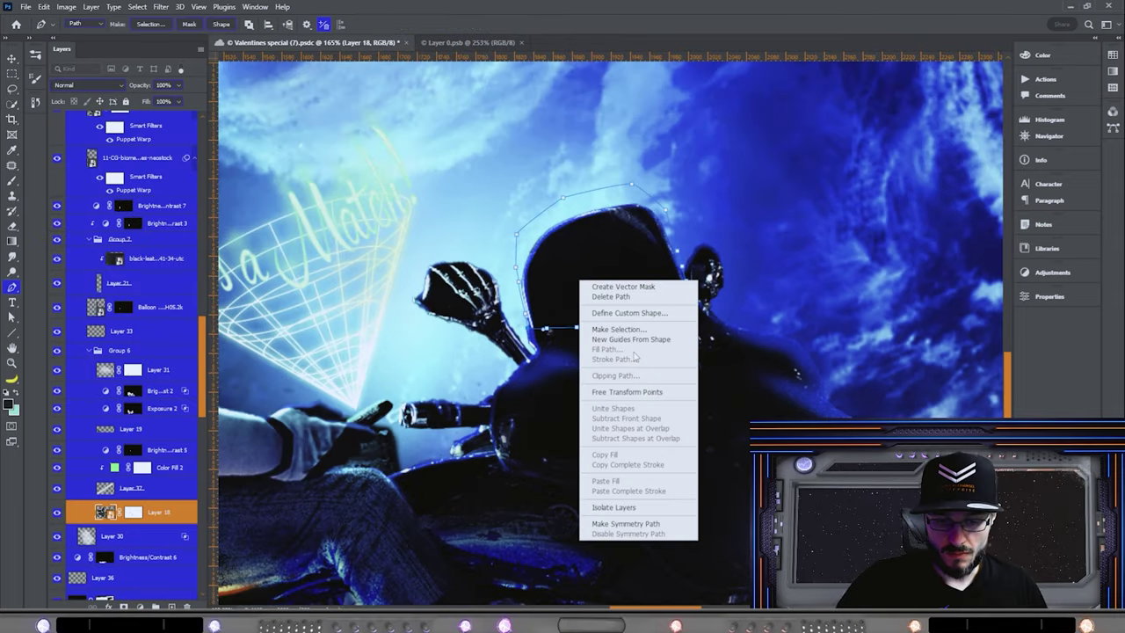
left_click(615, 298)
key("Escape")
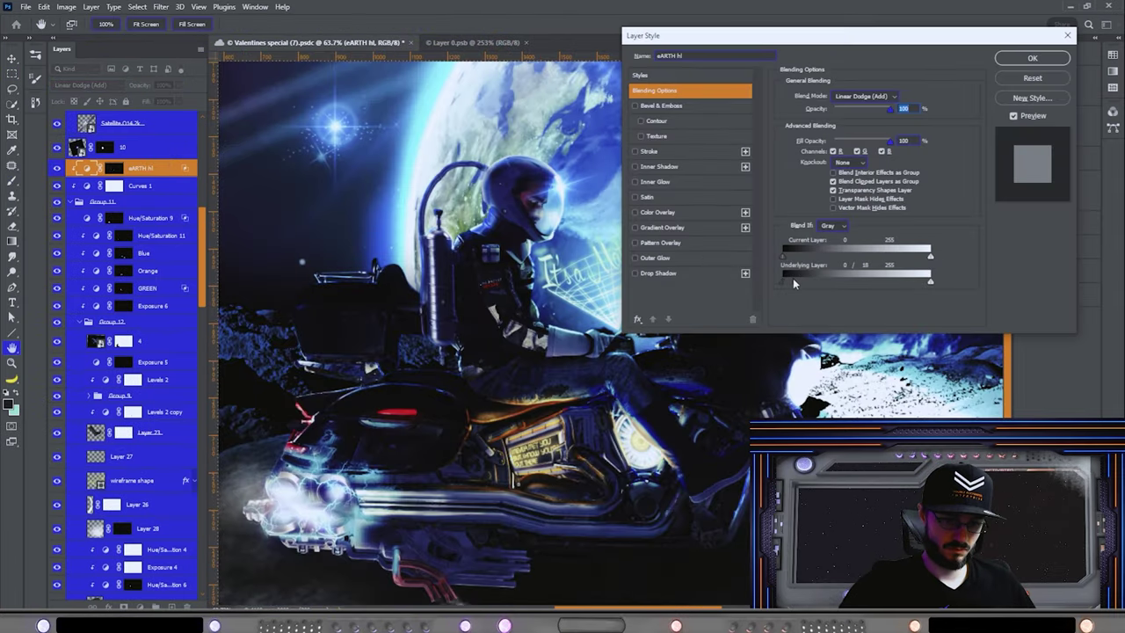